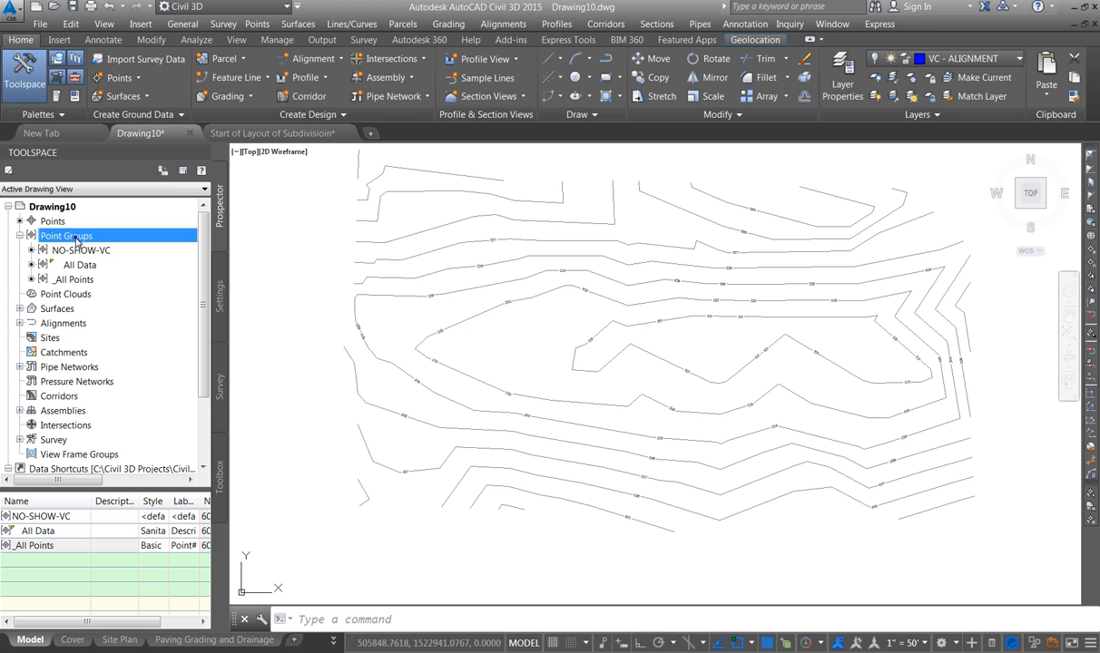
Step: Create a new point group named "Property Corners"
right_click(77, 239)
left_click(104, 253)
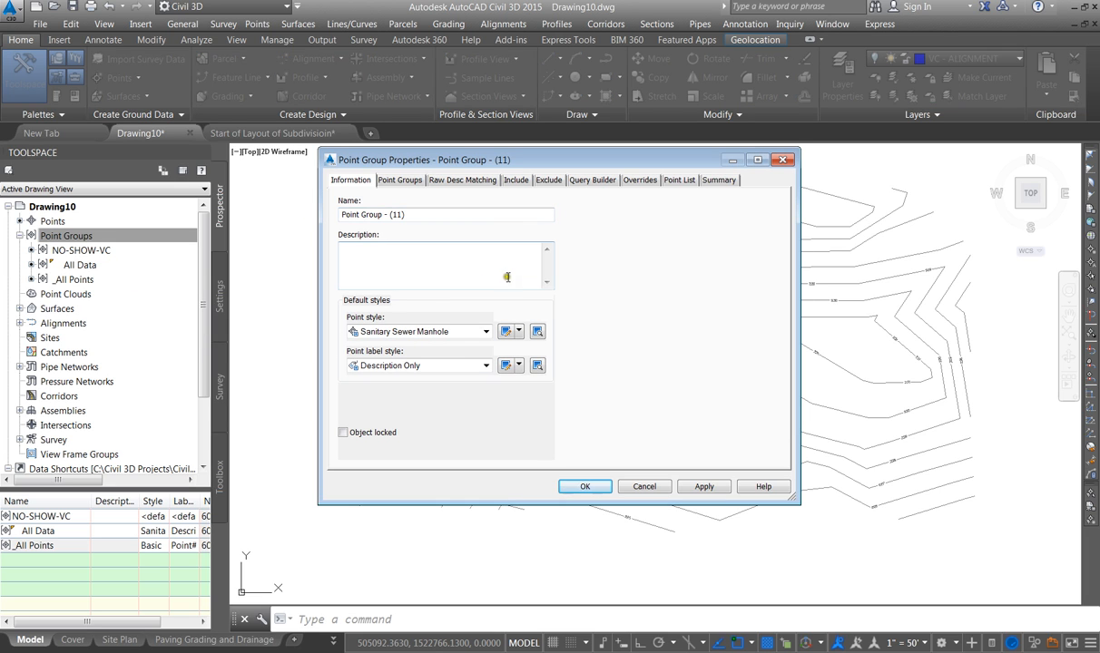
triple_click(422, 214)
type("Property Corners")
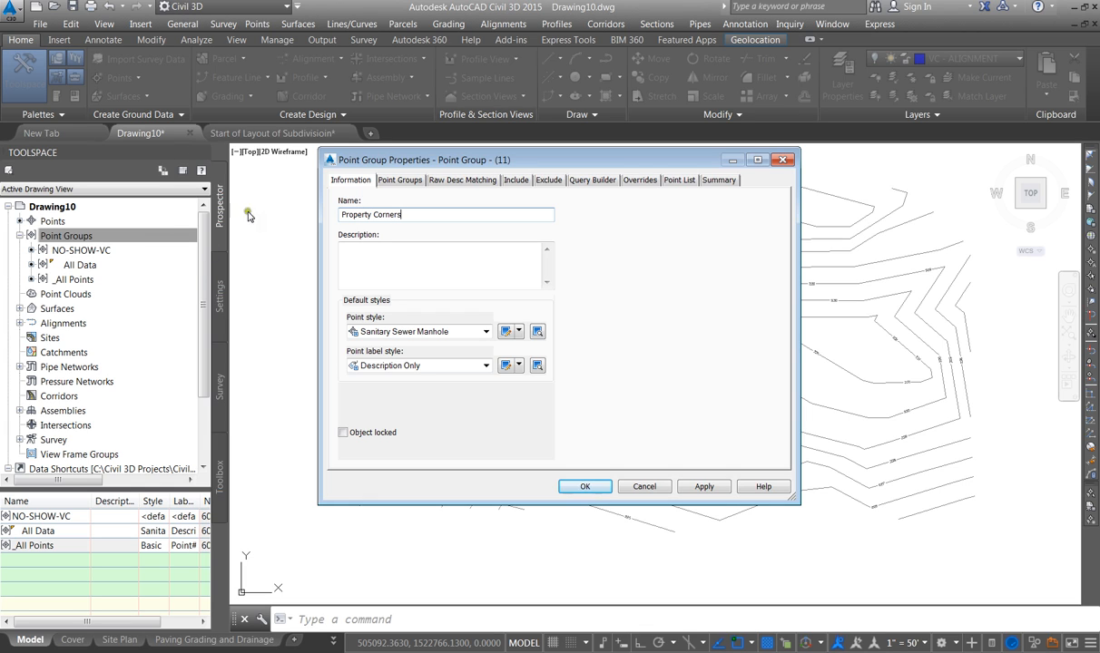
left_click(695, 486)
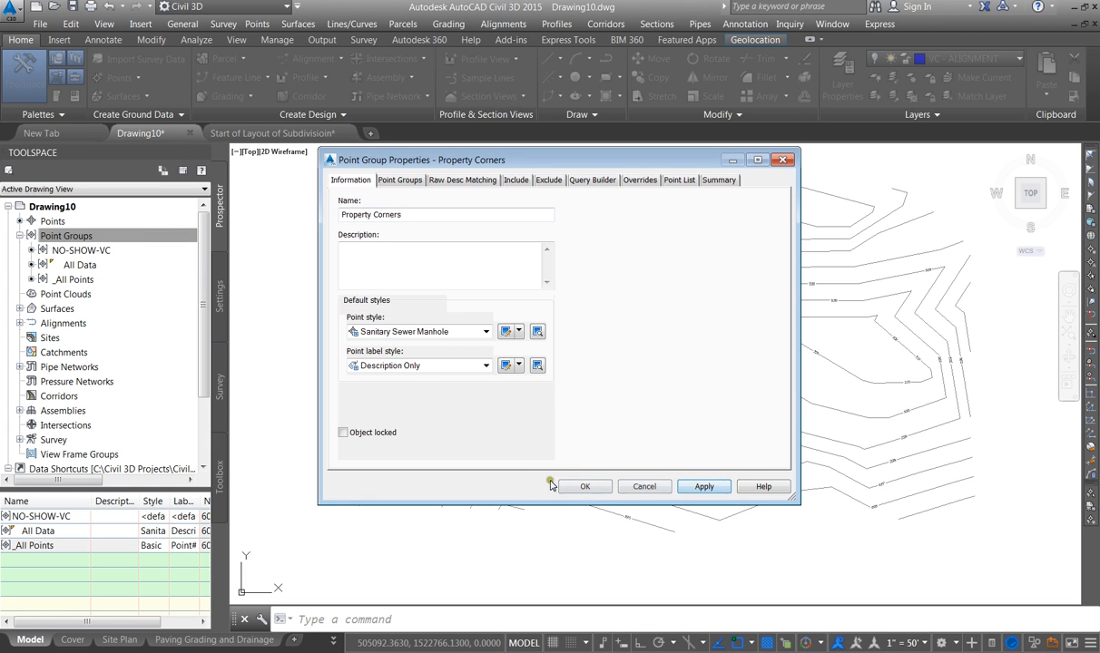
left_click(584, 486)
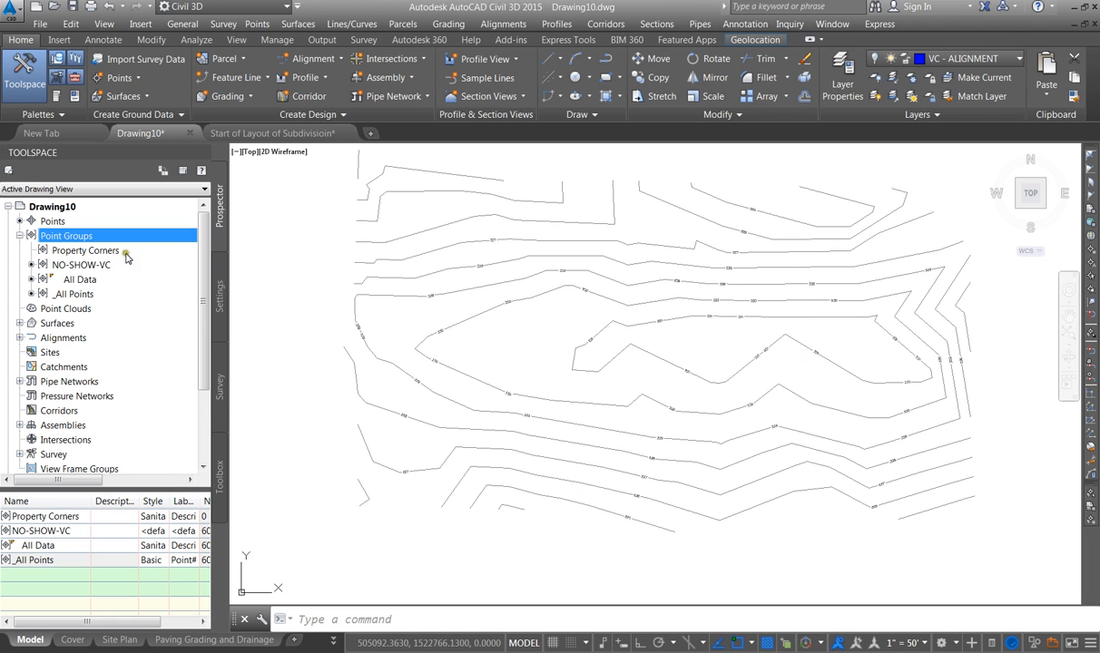
Step: Examine all points in the point editor, sorted by raw description with that column widened, to find the property corner descriptions
left_click(88, 280)
right_click(86, 283)
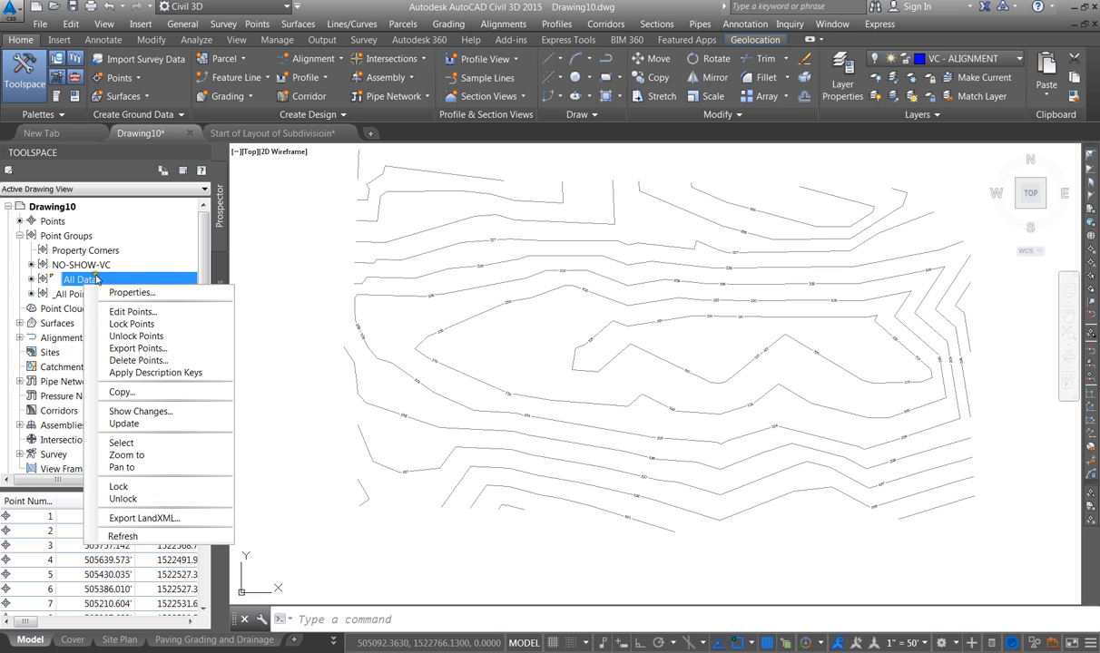
left_click(54, 222)
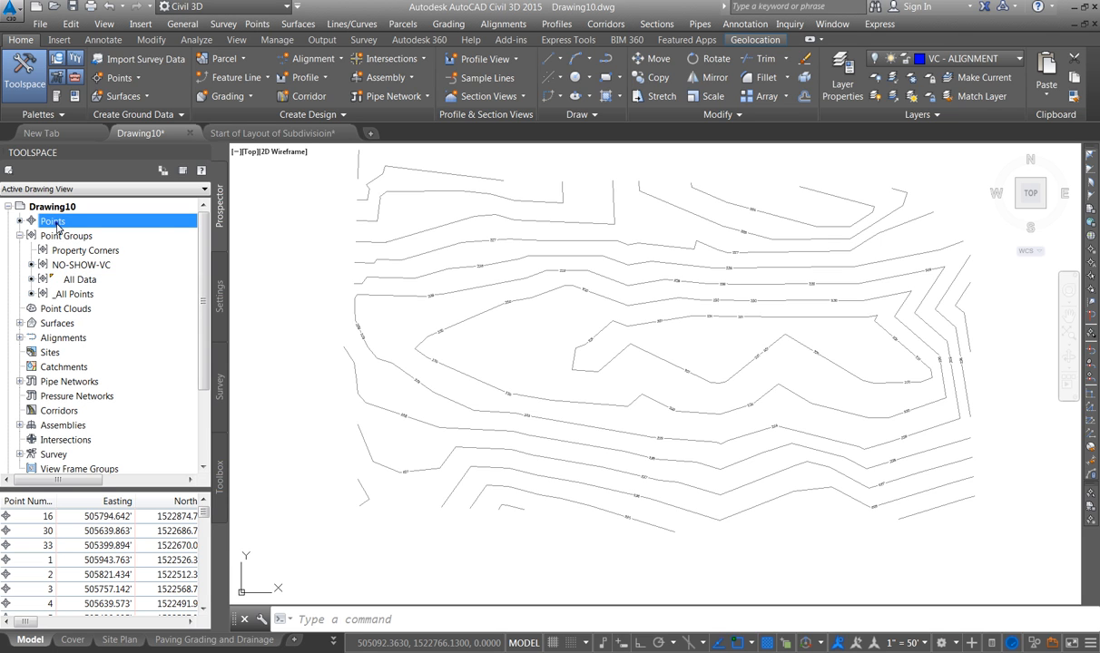
right_click(56, 225)
left_click(100, 280)
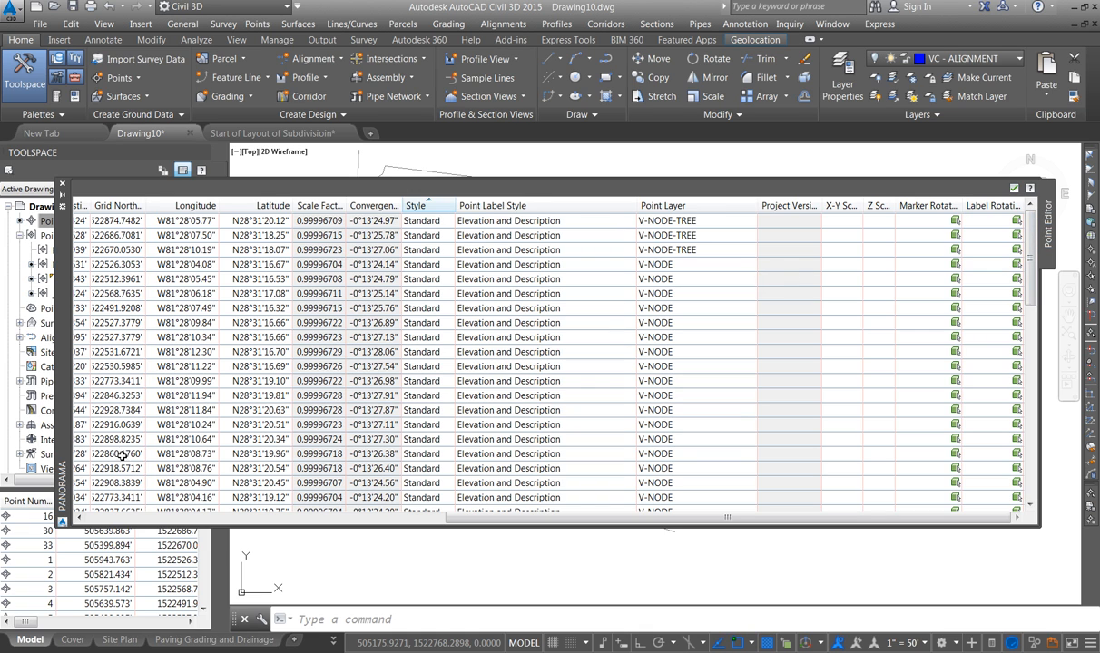
scroll(118, 484, "left", 5)
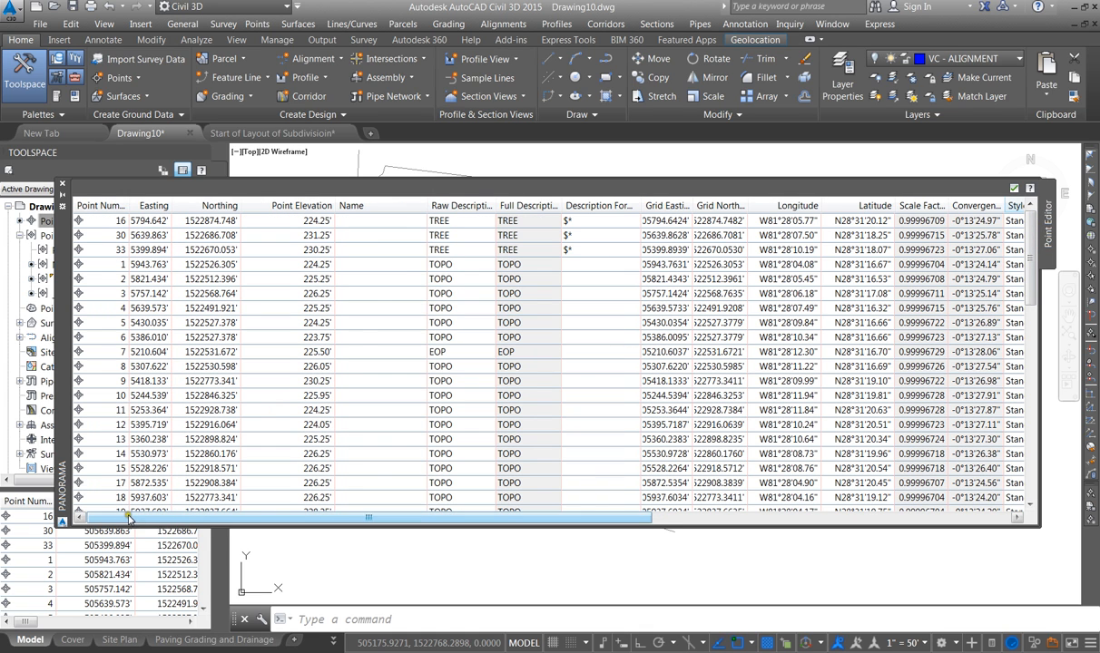
left_click(453, 206)
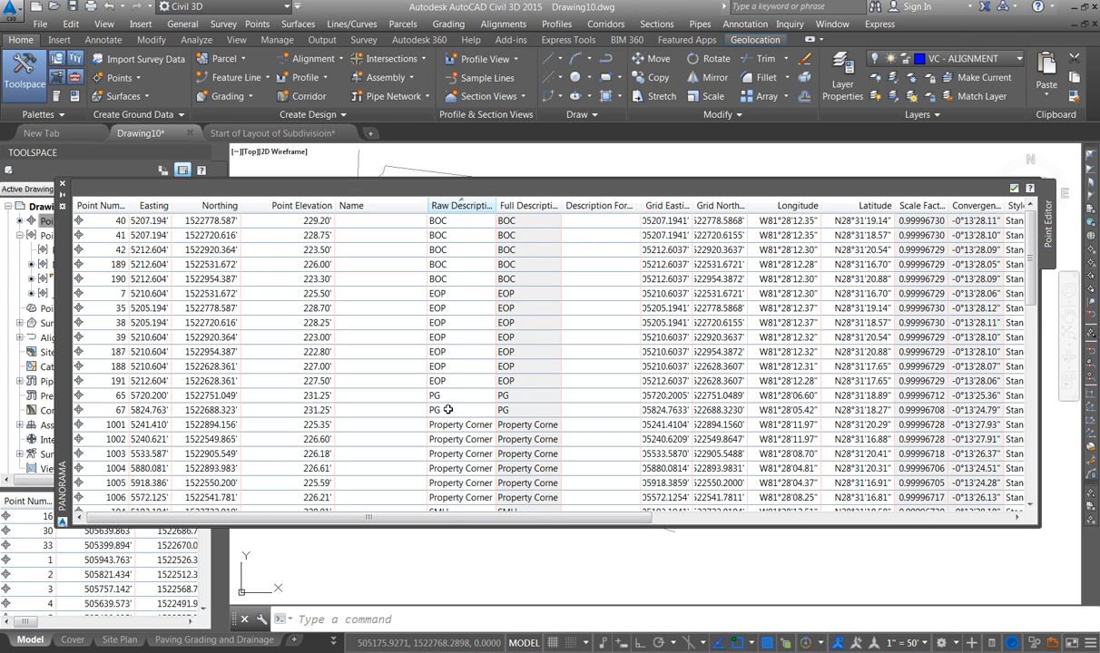
scroll(447, 404, "down", 1)
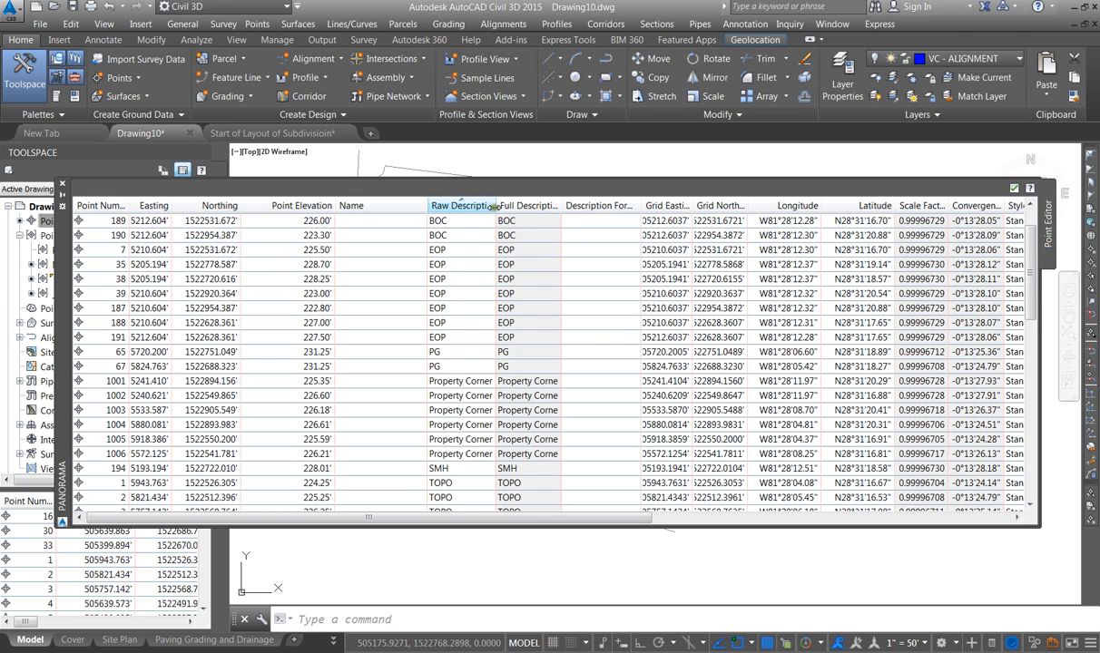
left_click_drag(495, 206, 532, 209)
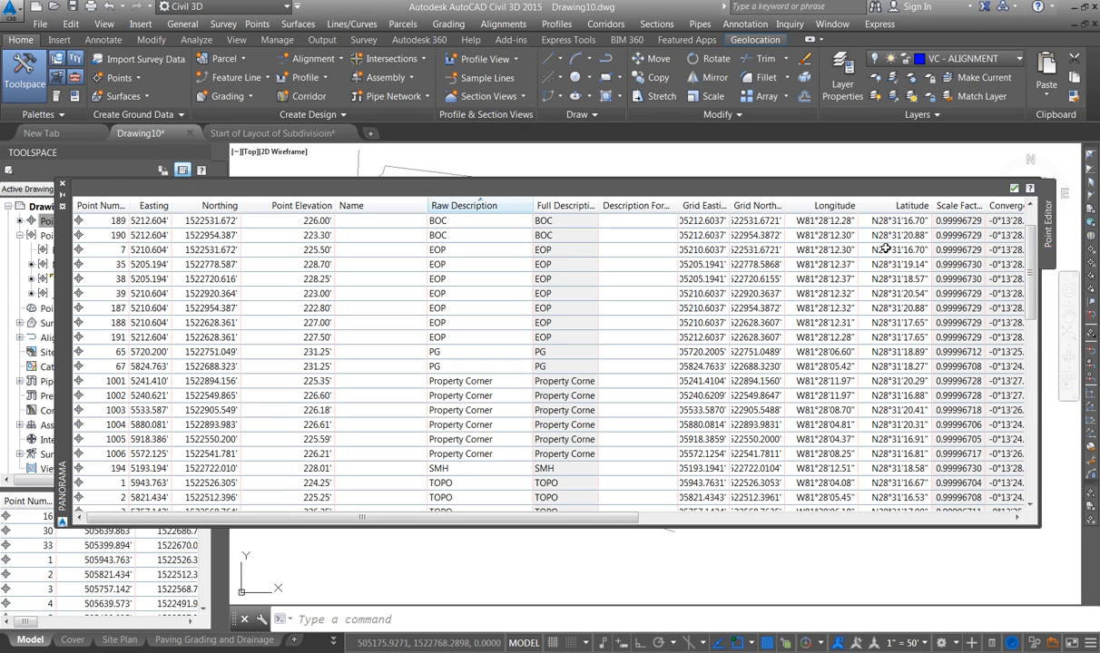
left_click(63, 185)
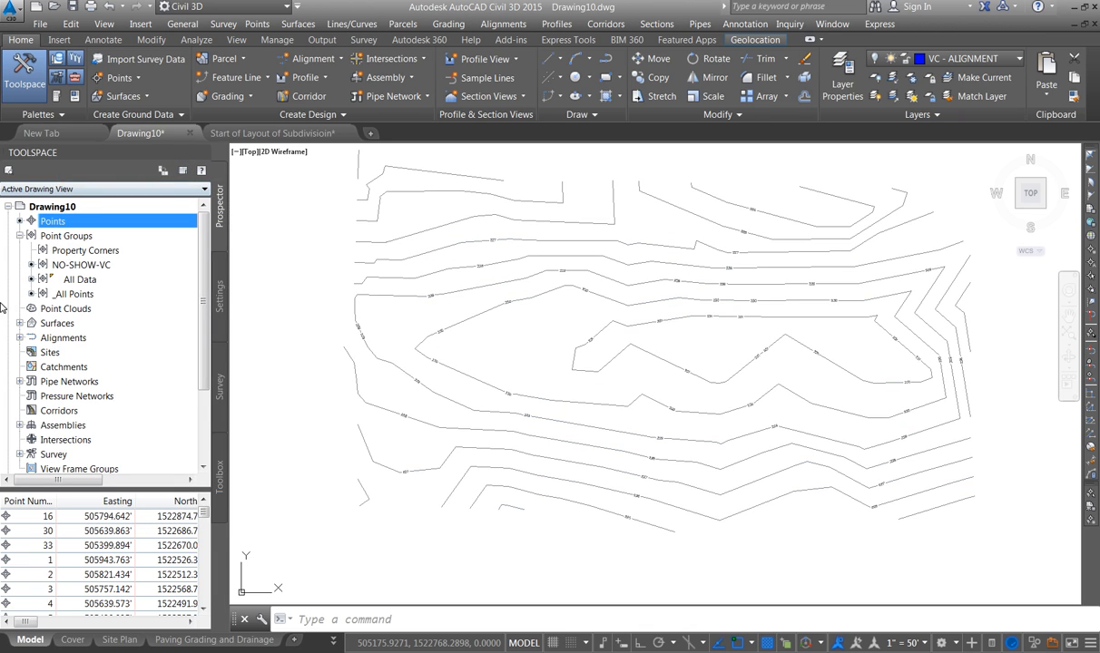
Step: Set the default point style of the Property Corners point group to Standard
left_click(89, 254)
right_click(89, 254)
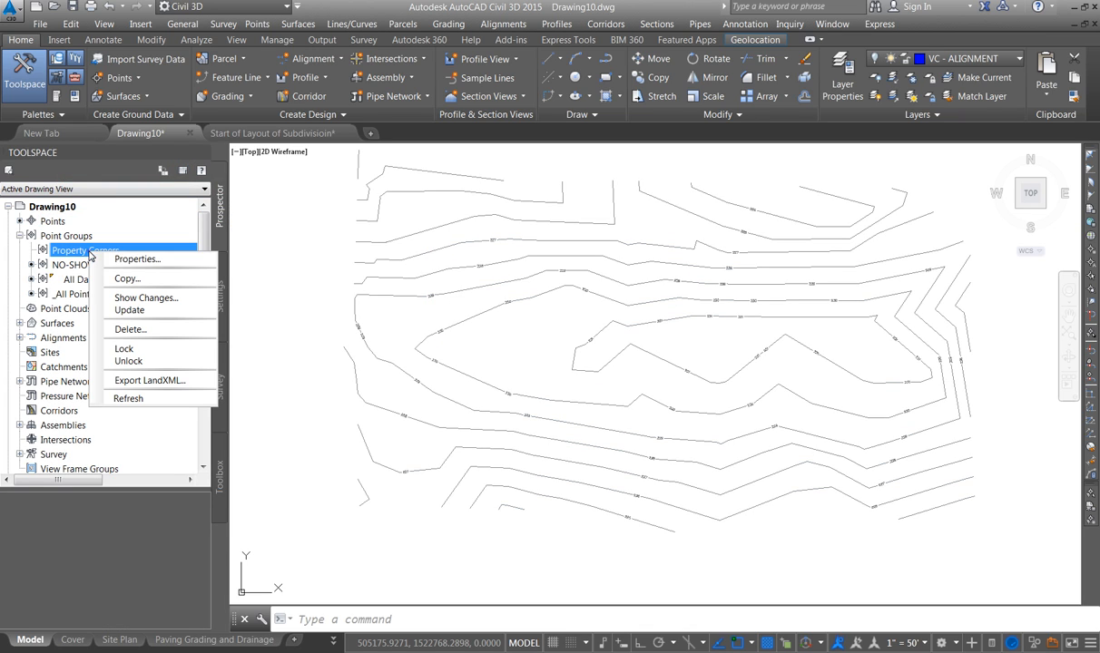
left_click(151, 261)
left_click(434, 332)
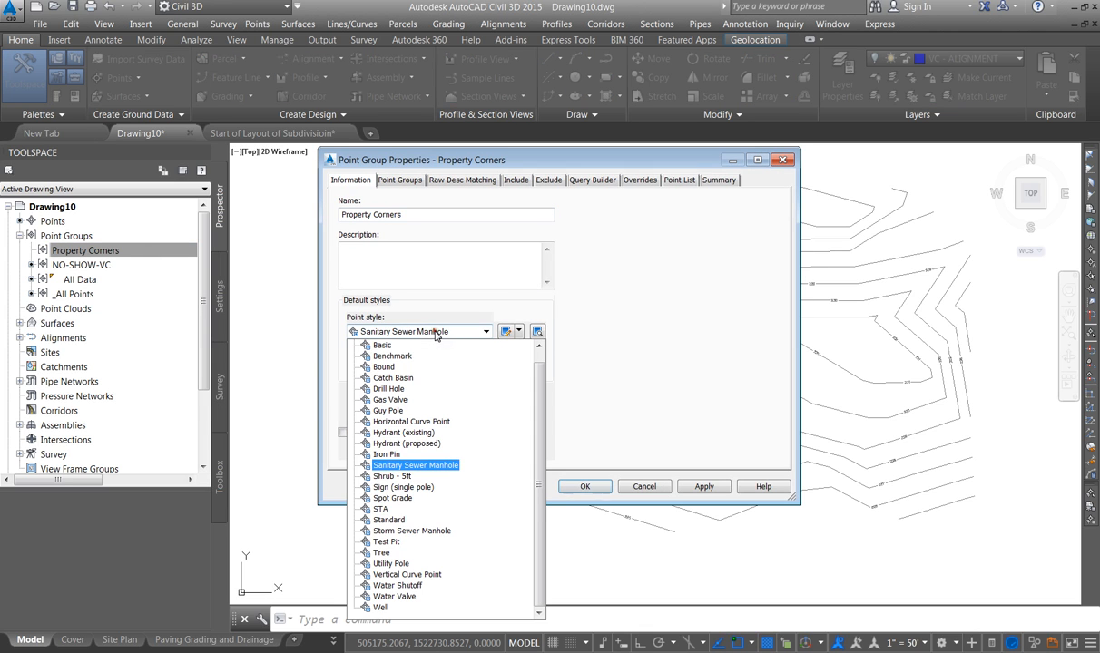
left_click(390, 520)
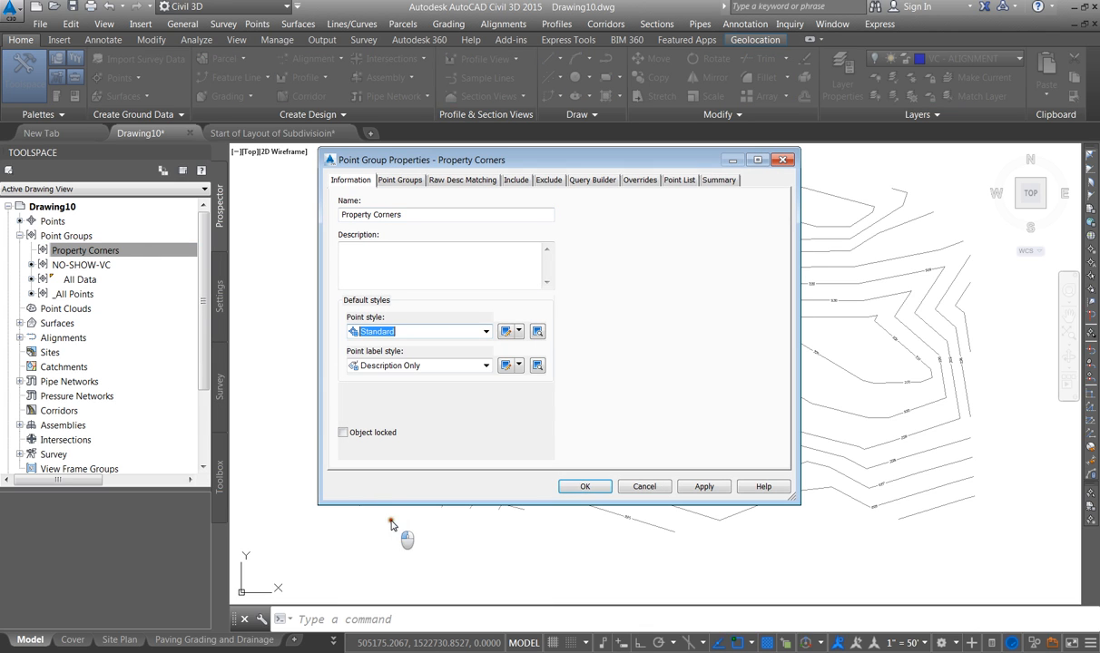
Step: Include points with raw descriptions matching "pr*" in the Property Corners group and apply the changes
left_click(516, 186)
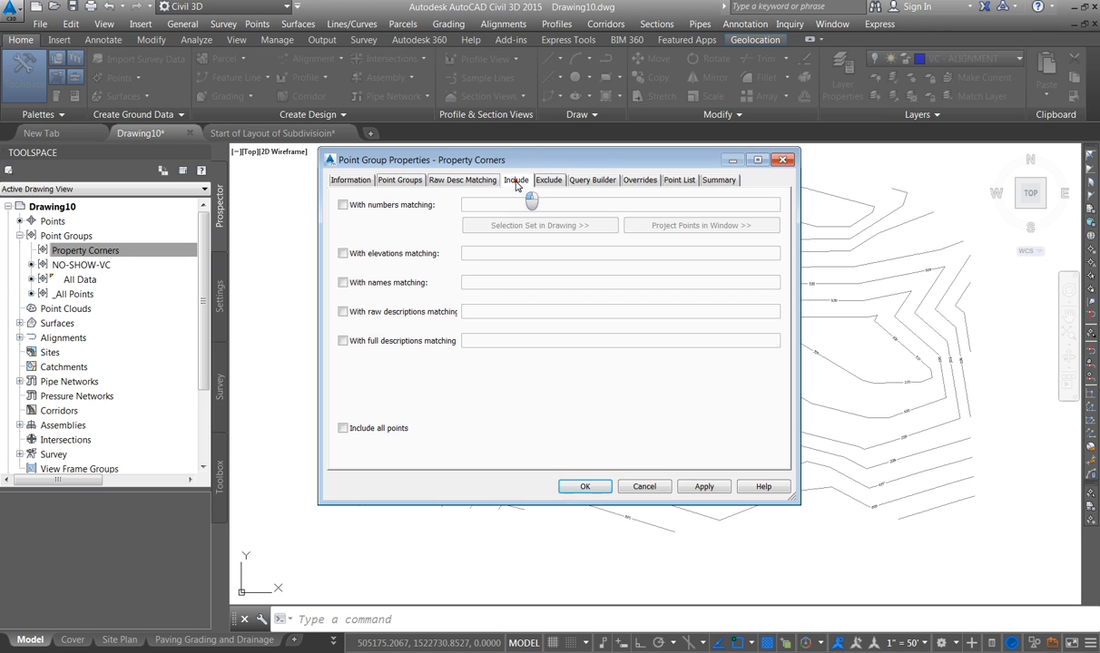
left_click(346, 313)
left_click(481, 310)
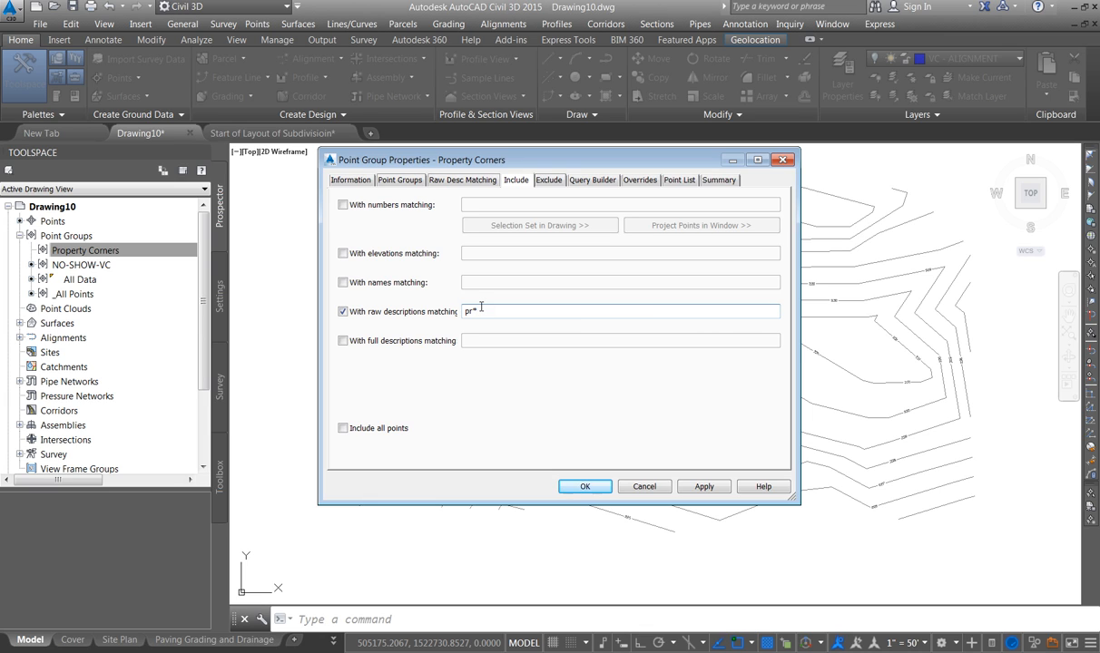
left_click(704, 487)
left_click(577, 488)
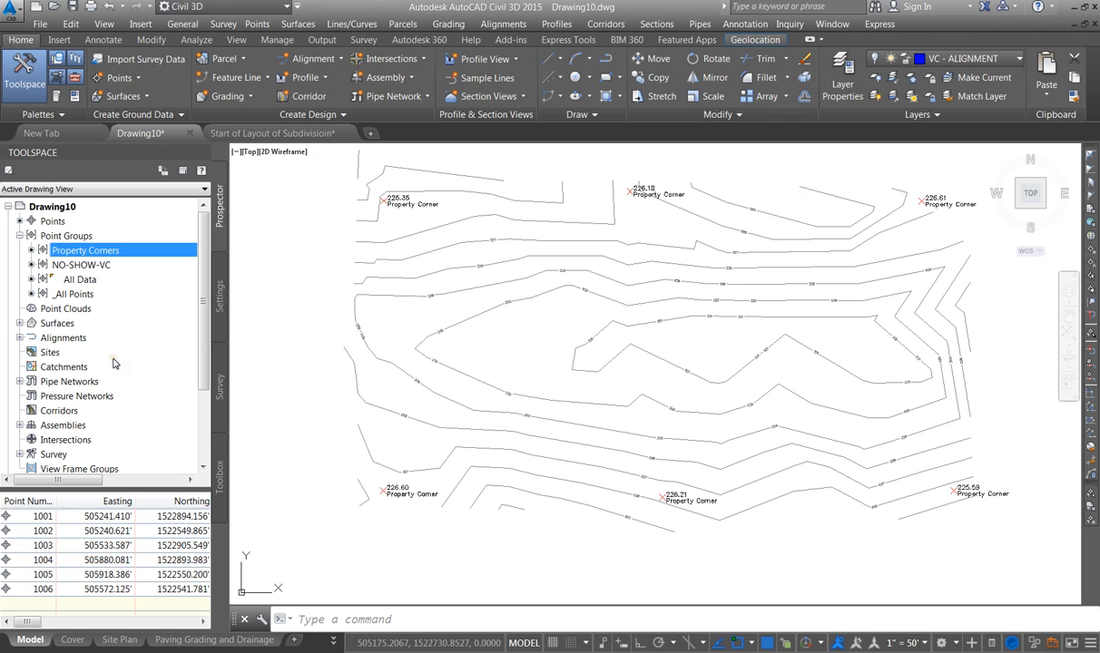
left_click(51, 252)
right_click(65, 238)
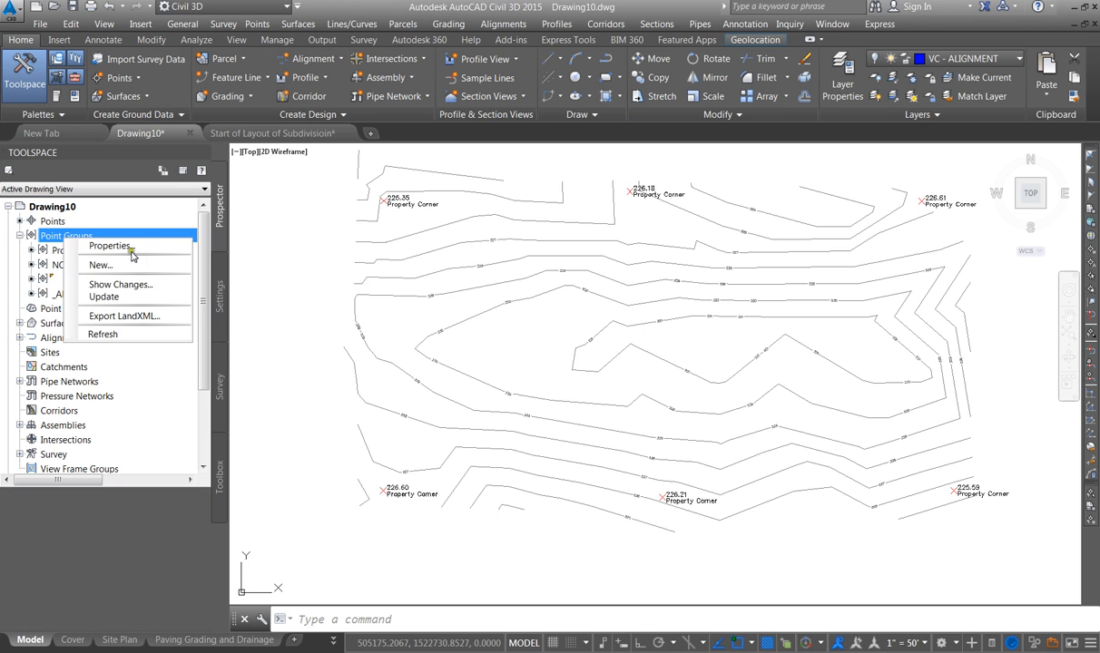
left_click(52, 221)
right_click(60, 225)
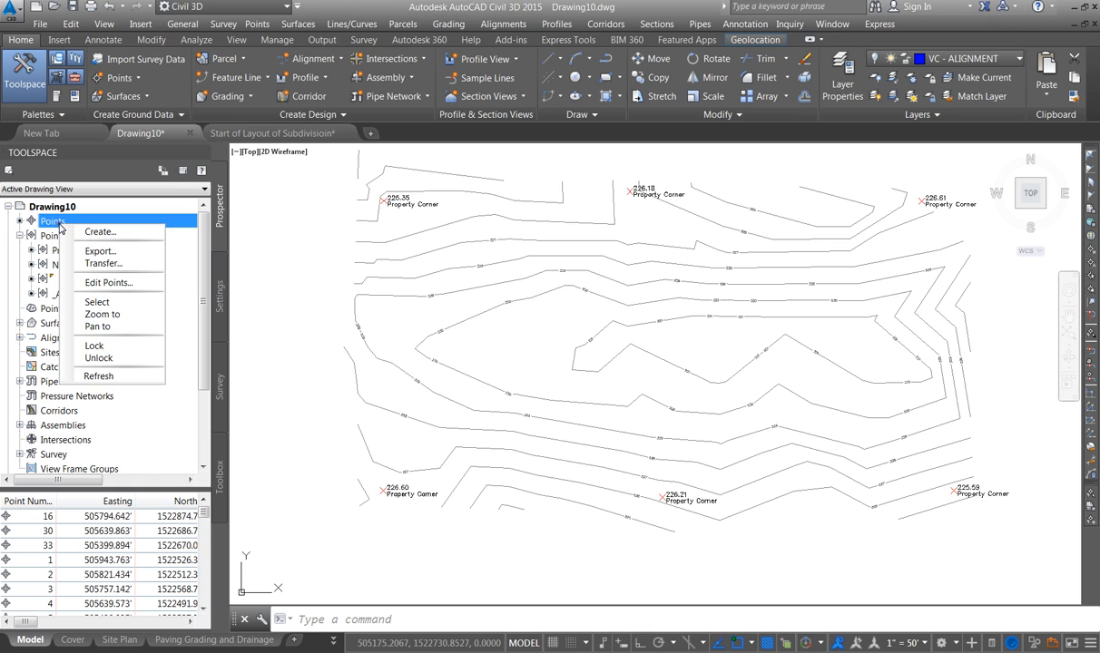
left_click(51, 254)
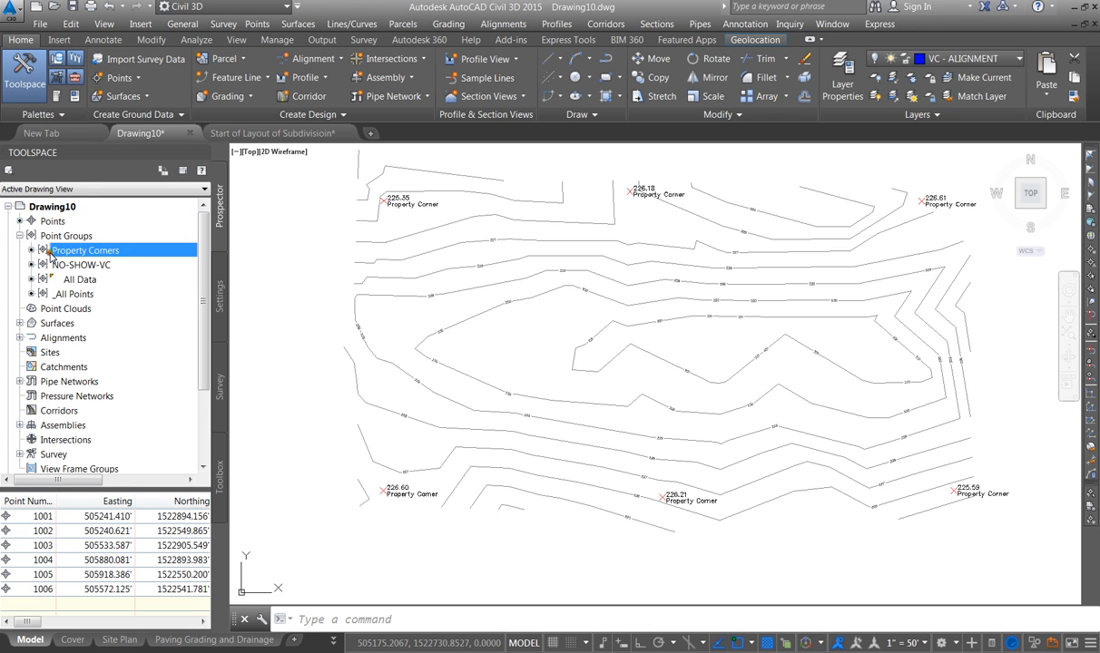
Step: Review the raw descriptions of all points in the point editor to identify the codes used for existing features
left_click(60, 223)
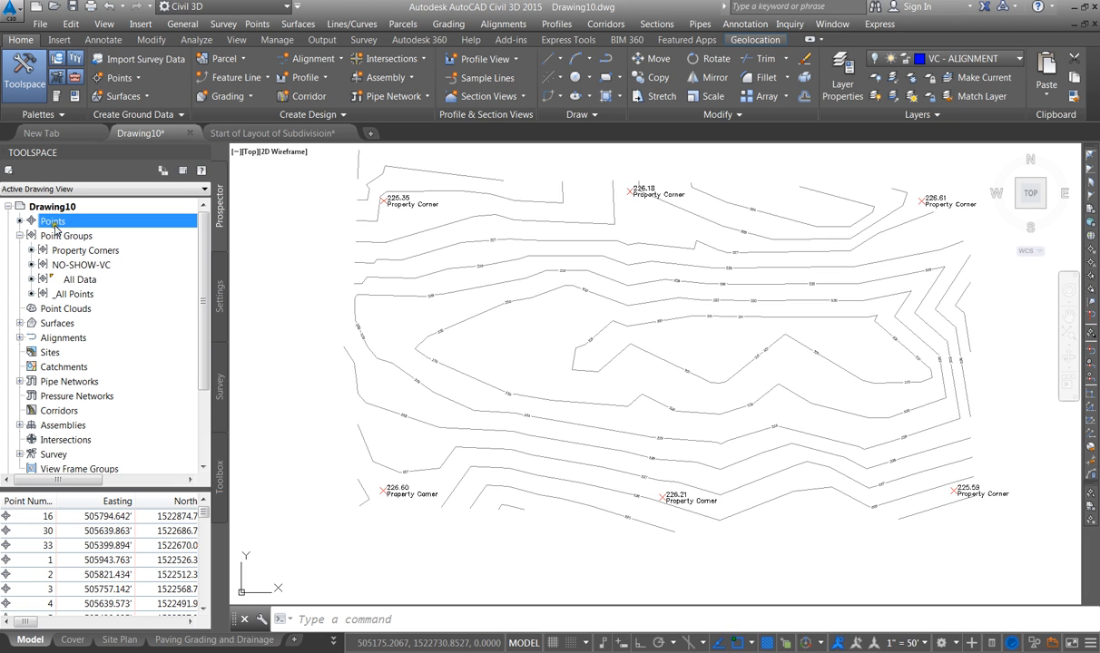
right_click(55, 227)
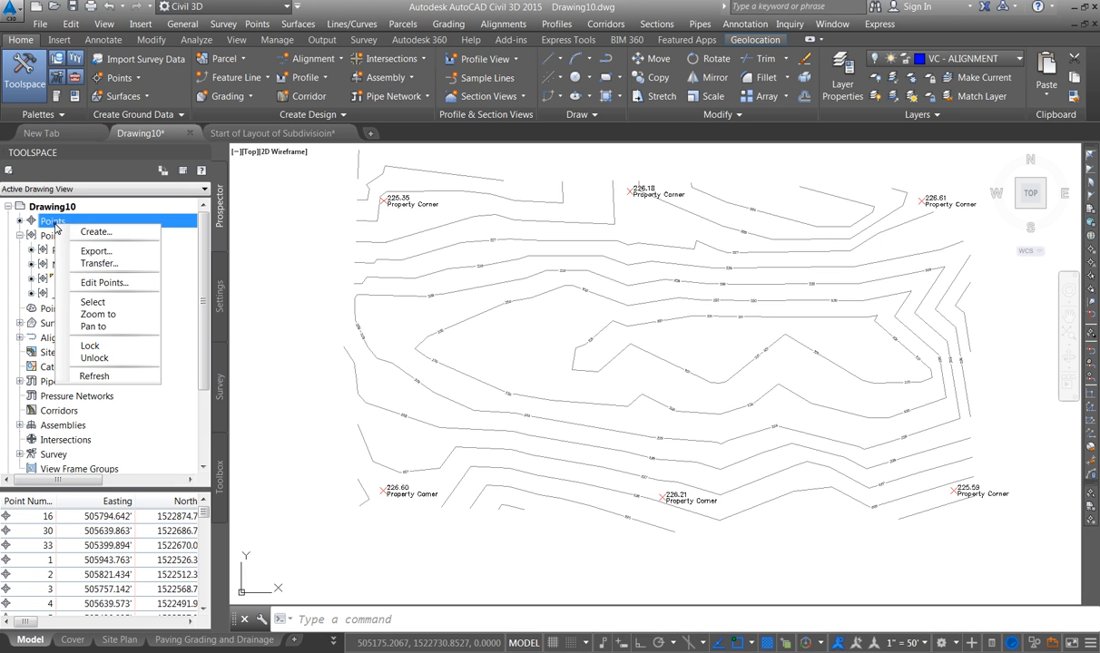
left_click(93, 285)
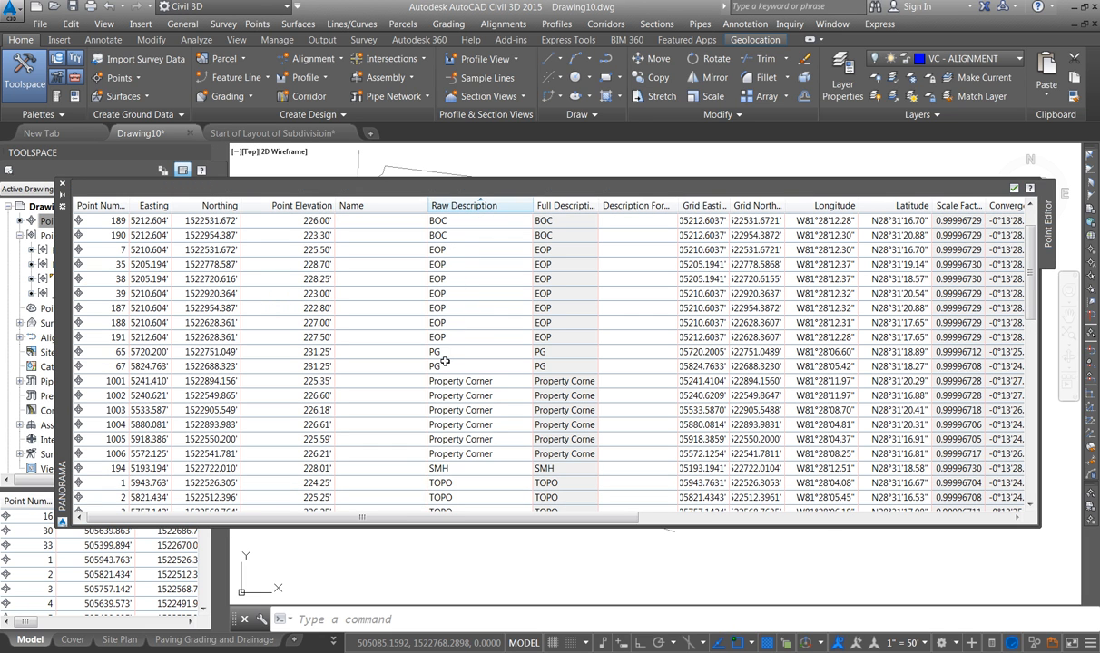
scroll(442, 360, "down", 12)
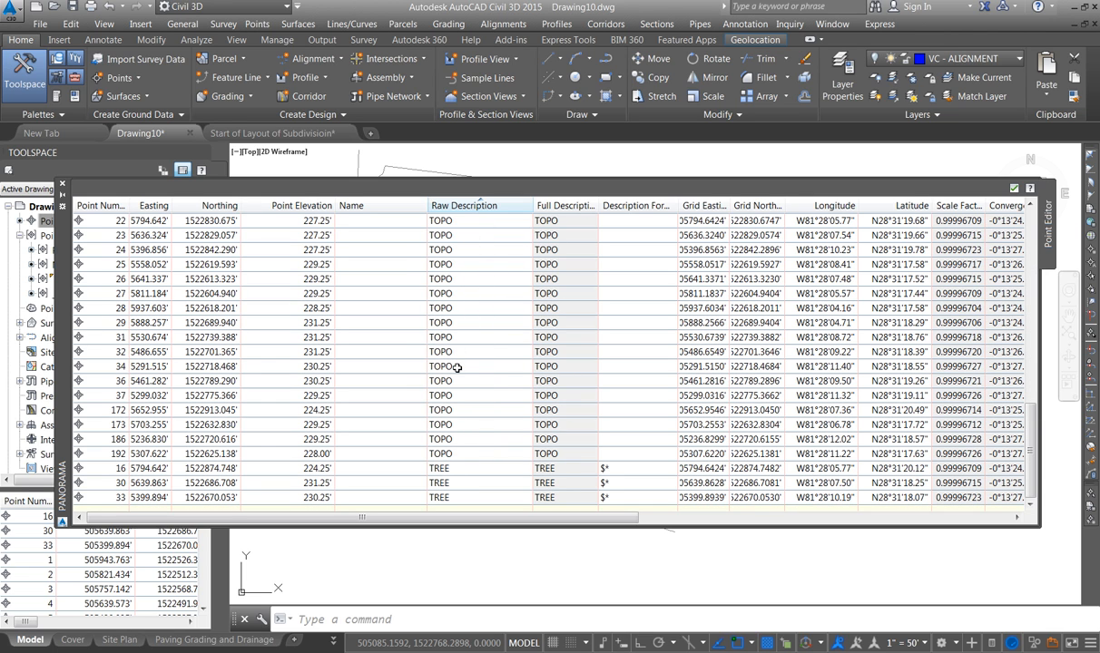
scroll(472, 465, "up", 10)
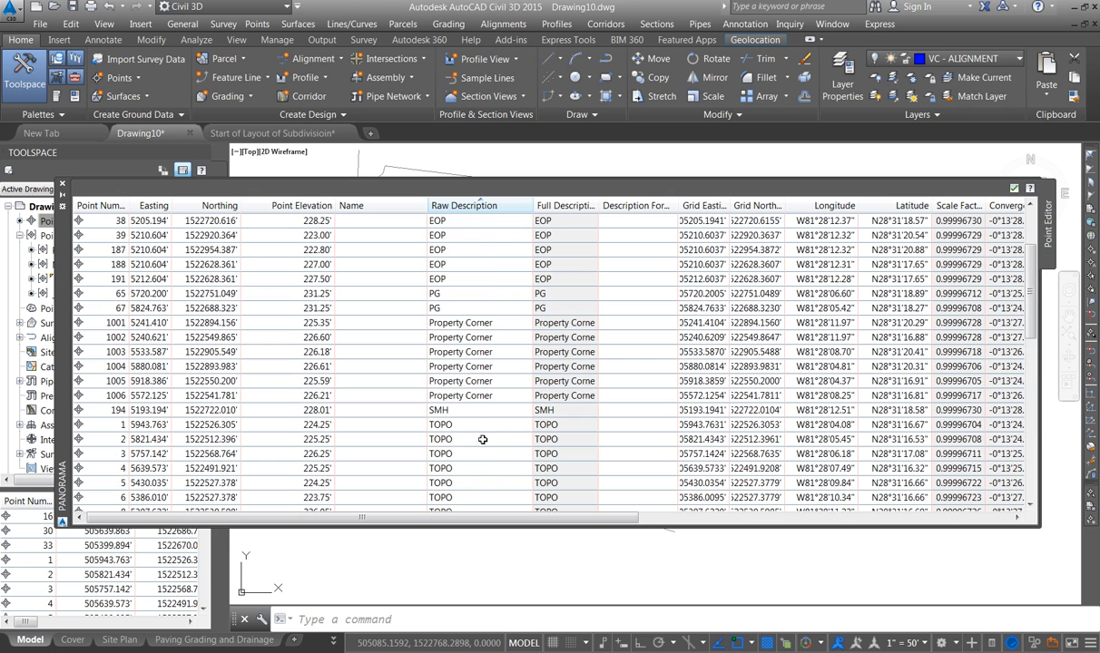
scroll(472, 381, "up", 3)
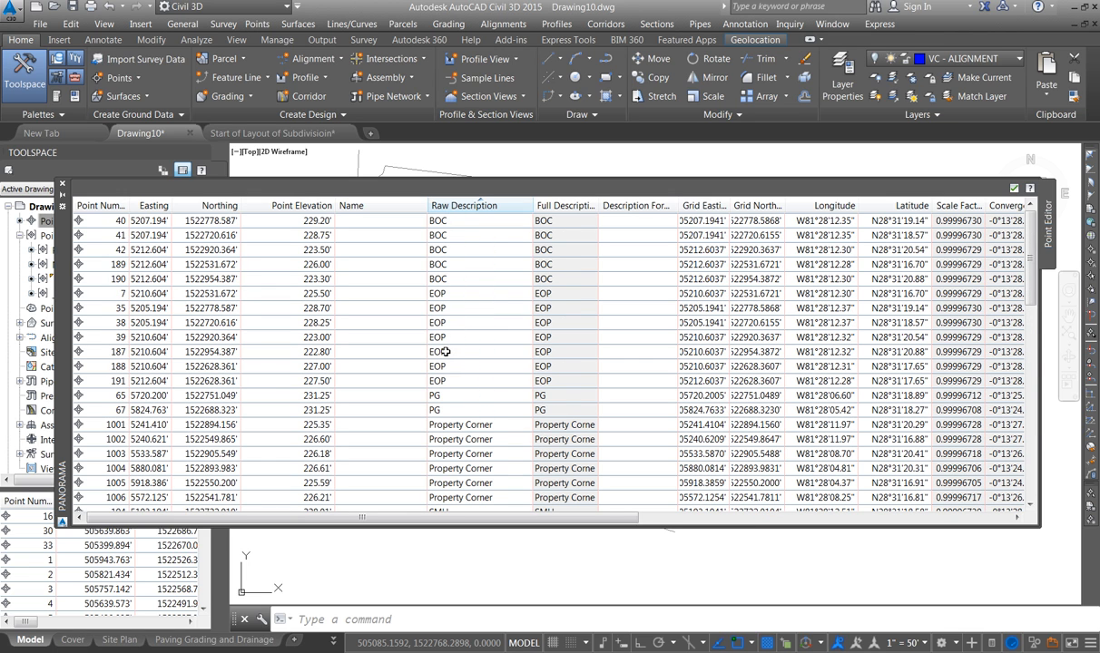
scroll(445, 351, "down", 3)
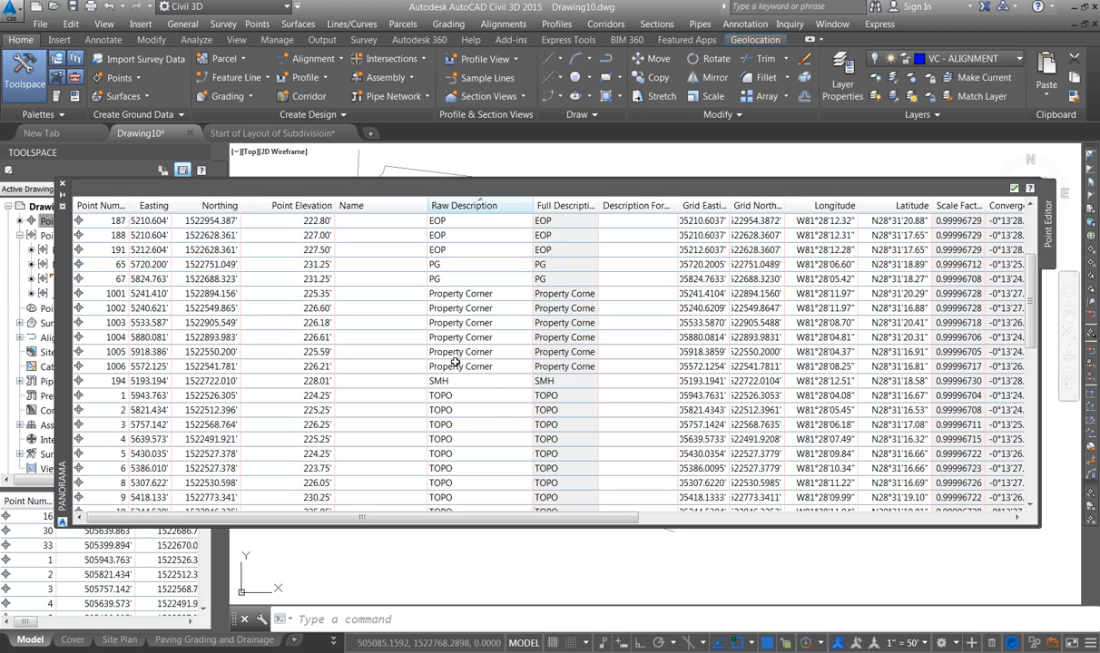
scroll(455, 363, "up", 2)
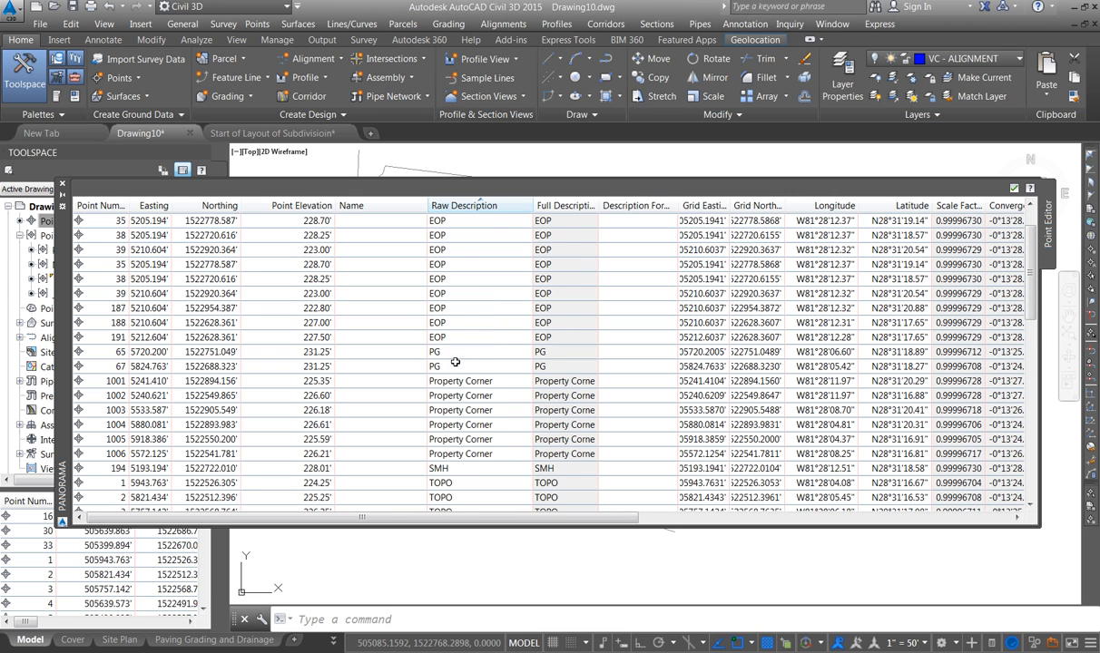
left_click(63, 185)
left_click(72, 236)
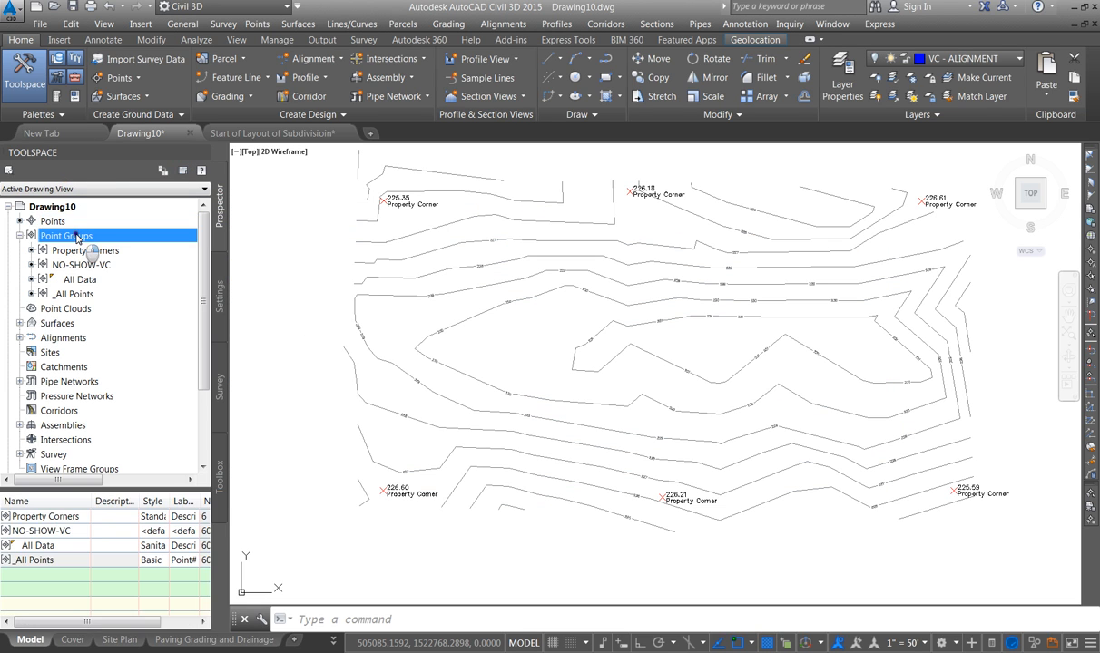
right_click(80, 237)
left_click(128, 242)
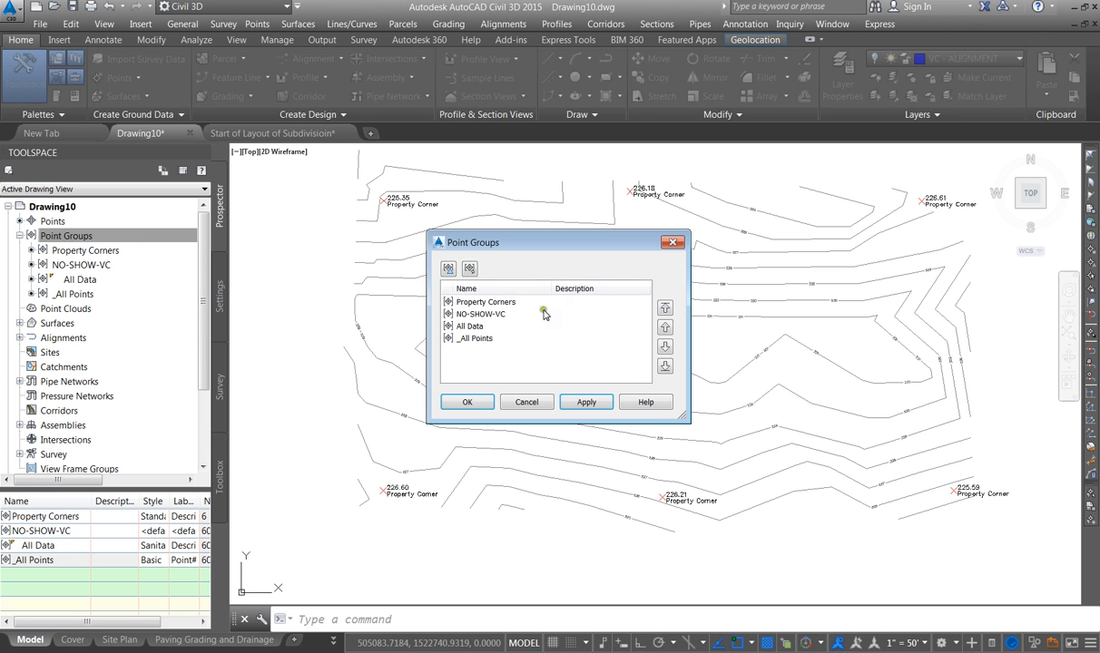
left_click(526, 387)
Step: Create a point group named Existing Road Information and set its default point style to Basic
left_click(69, 237)
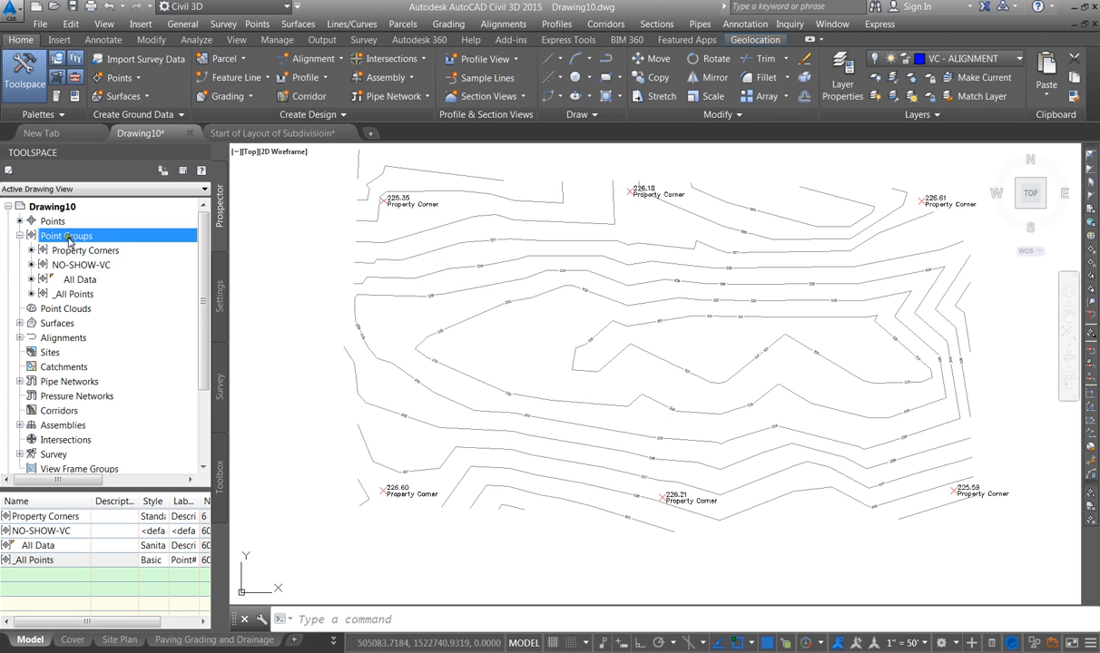
right_click(70, 238)
left_click(100, 265)
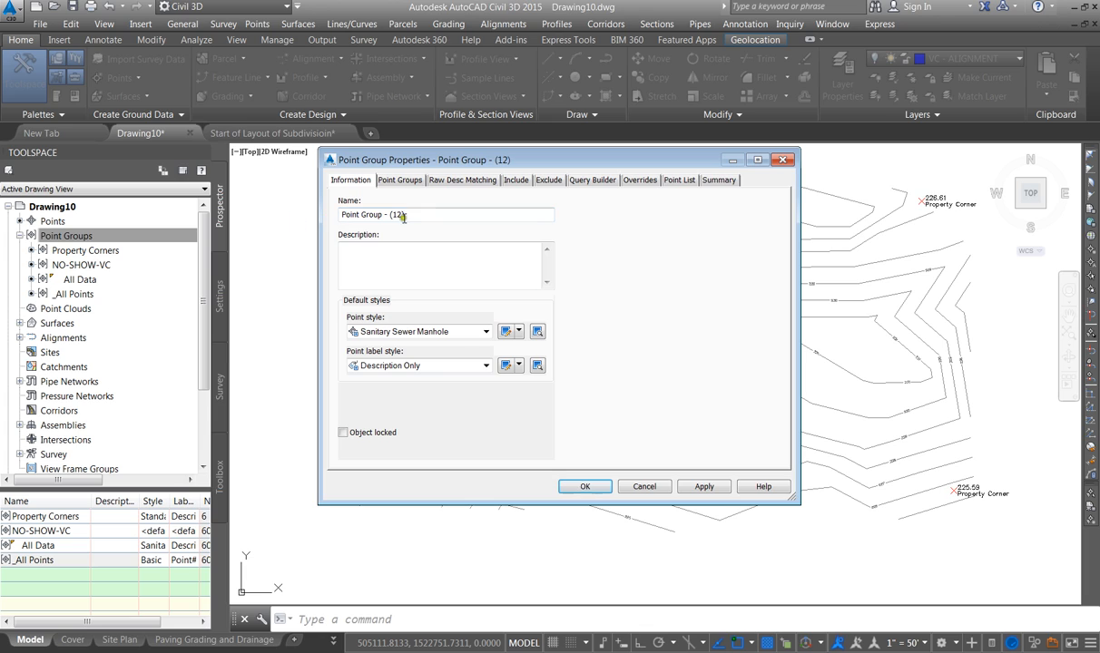
type("Existing Road Information")
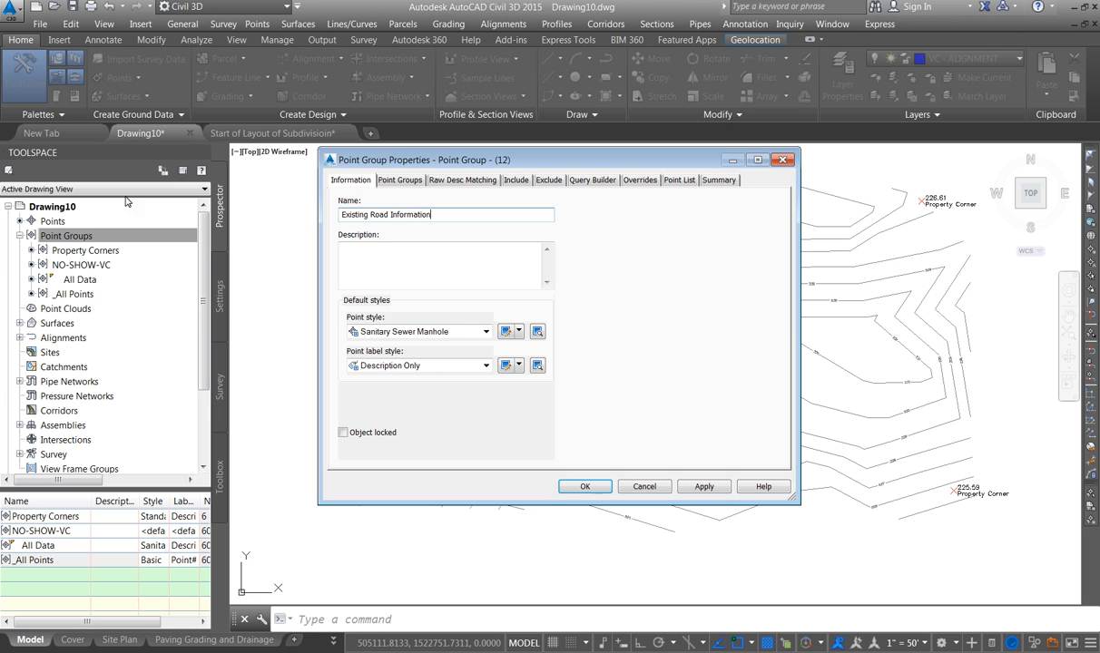
left_click(427, 331)
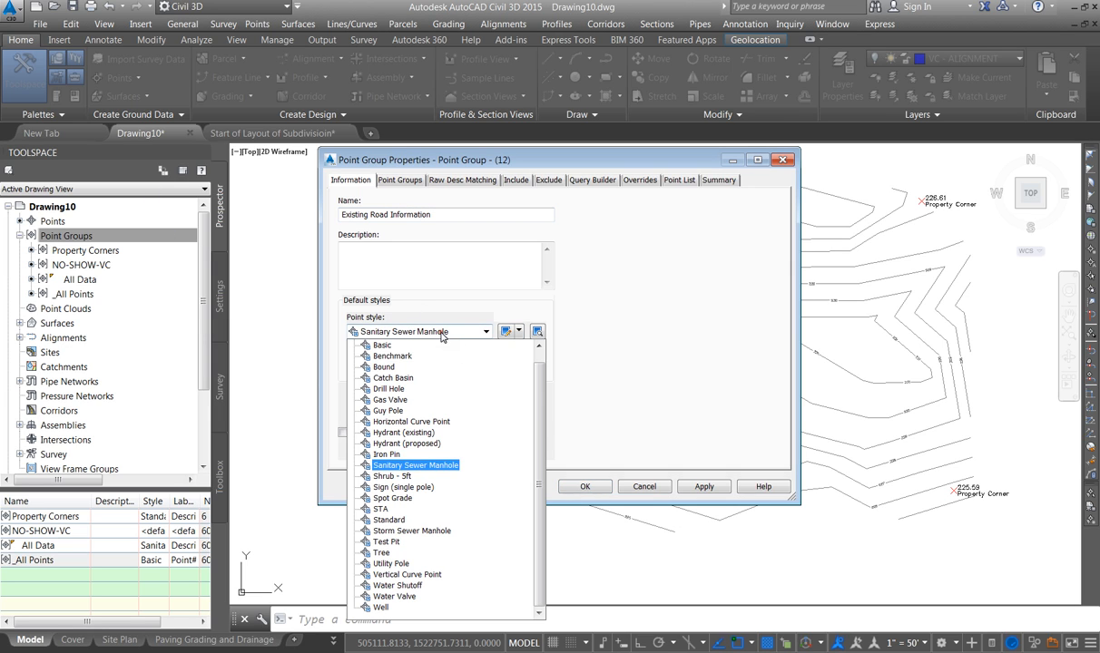
left_click(382, 344)
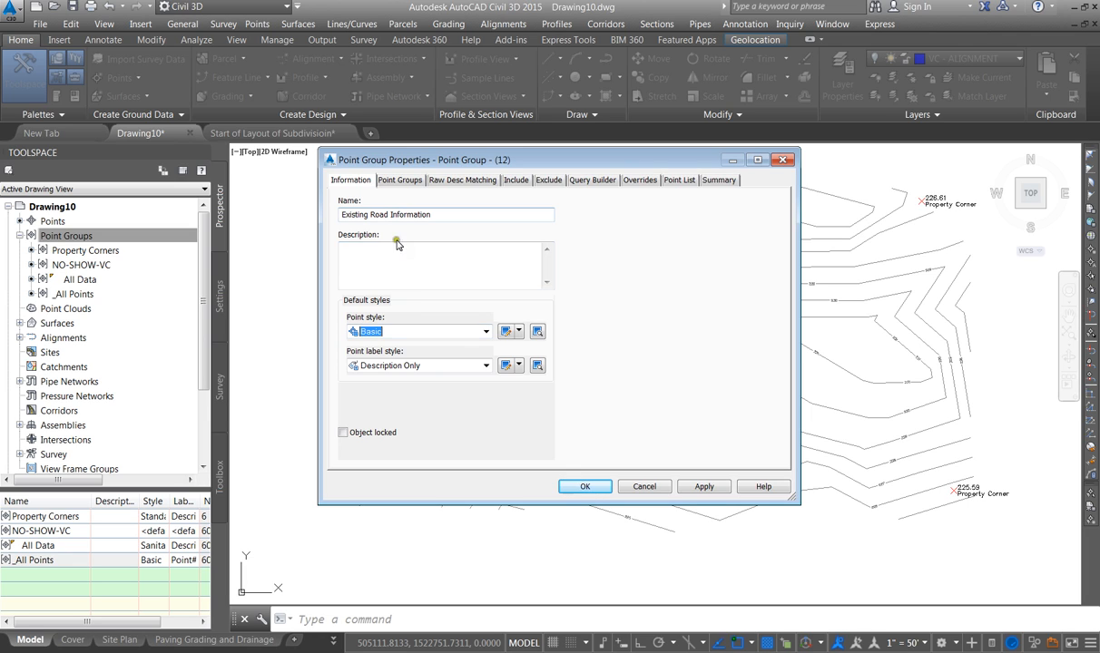
Step: Include points with raw descriptions matching "EOP, BOC" in the Existing Road Information group and finish creating it
left_click(517, 180)
left_click(343, 311)
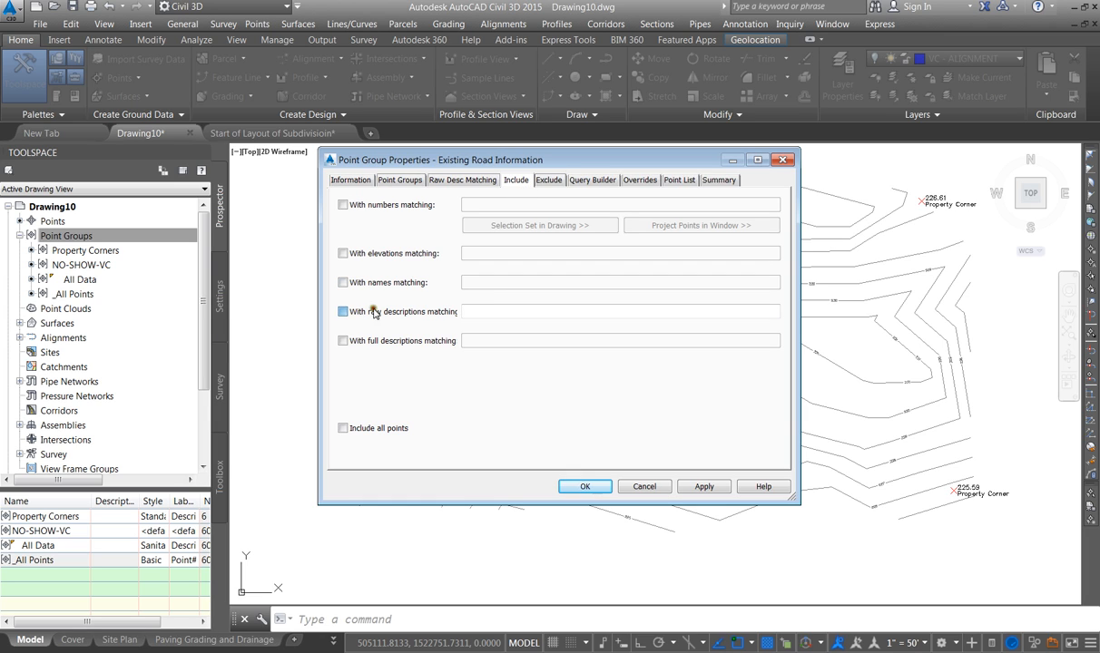
left_click(469, 312)
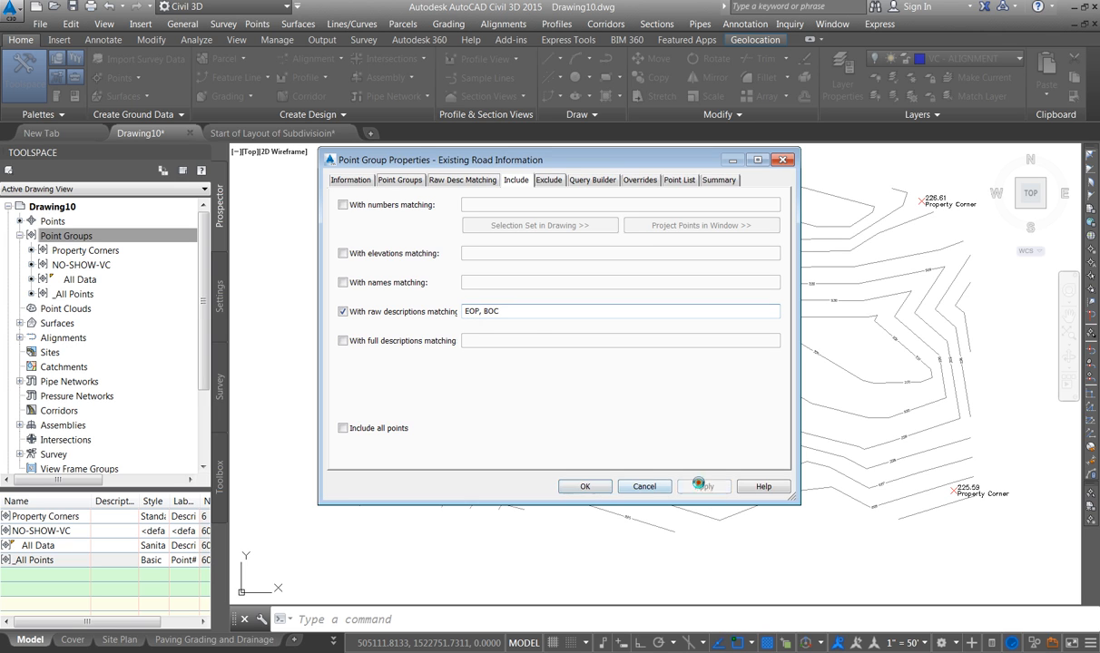
left_click(584, 486)
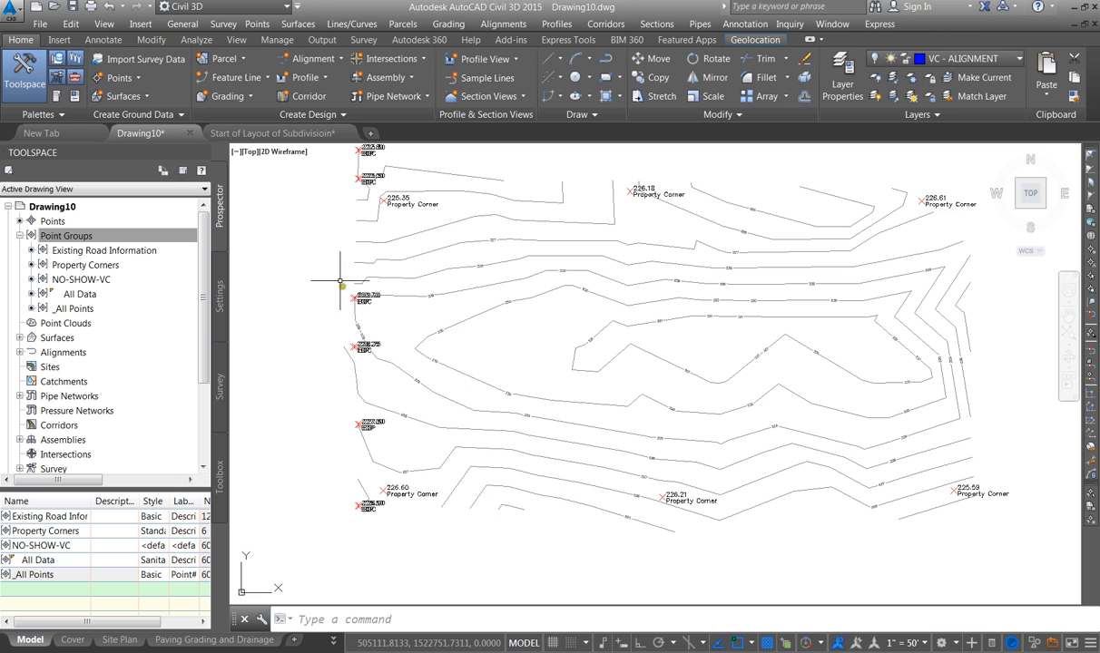
Step: Examine the overlapping EOP and BOC points and their labels along the existing road, as well as the overall site
scroll(334, 303, "up", 6)
scroll(428, 497, "up", 4)
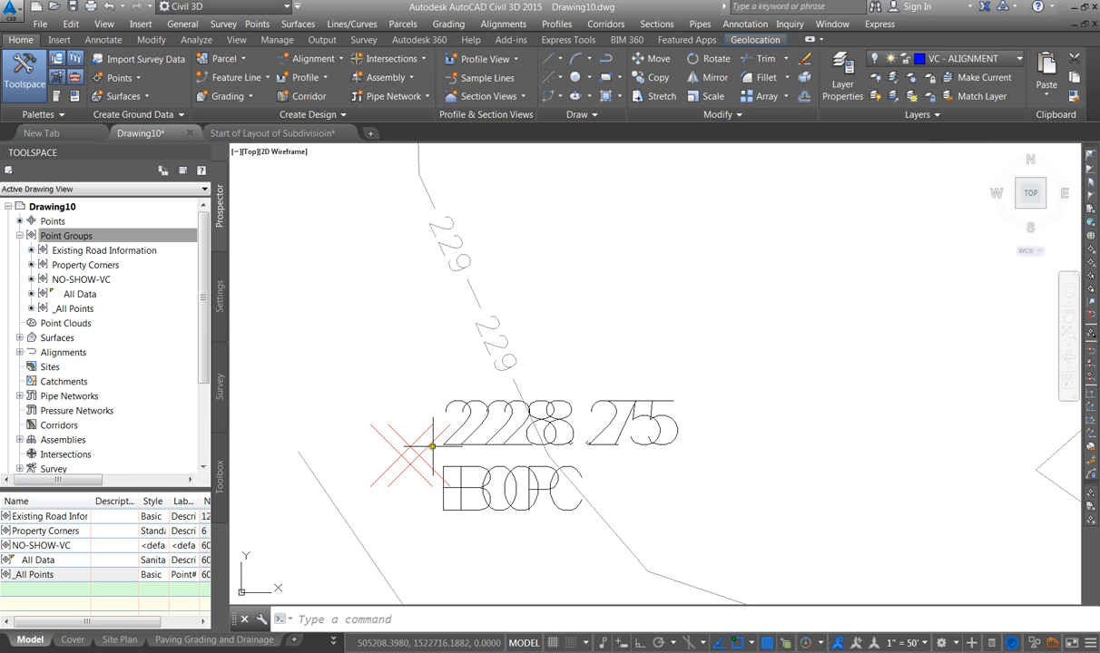
left_click(432, 446)
key("Escape")
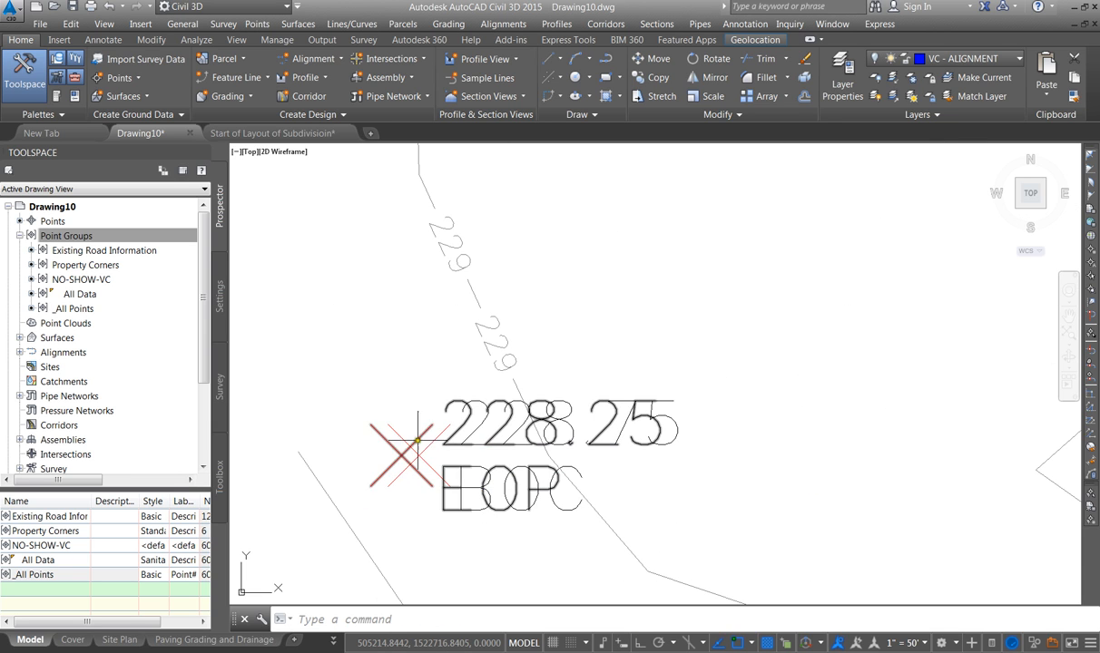
scroll(441, 433, "down", 6)
scroll(427, 408, "down", 6)
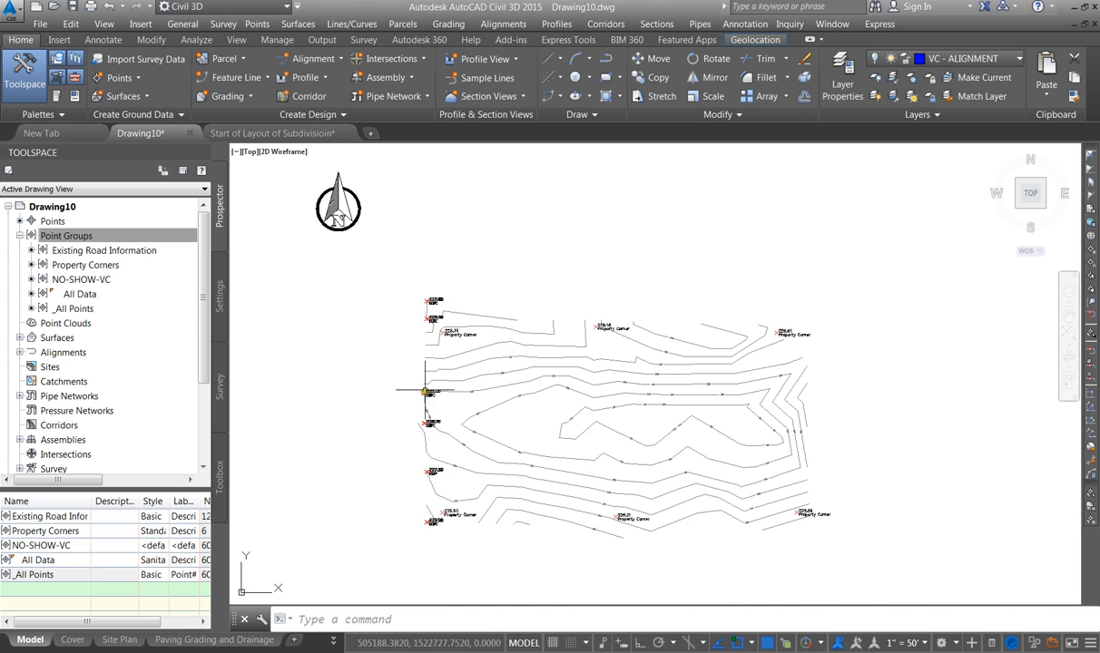
scroll(433, 370, "up", 4)
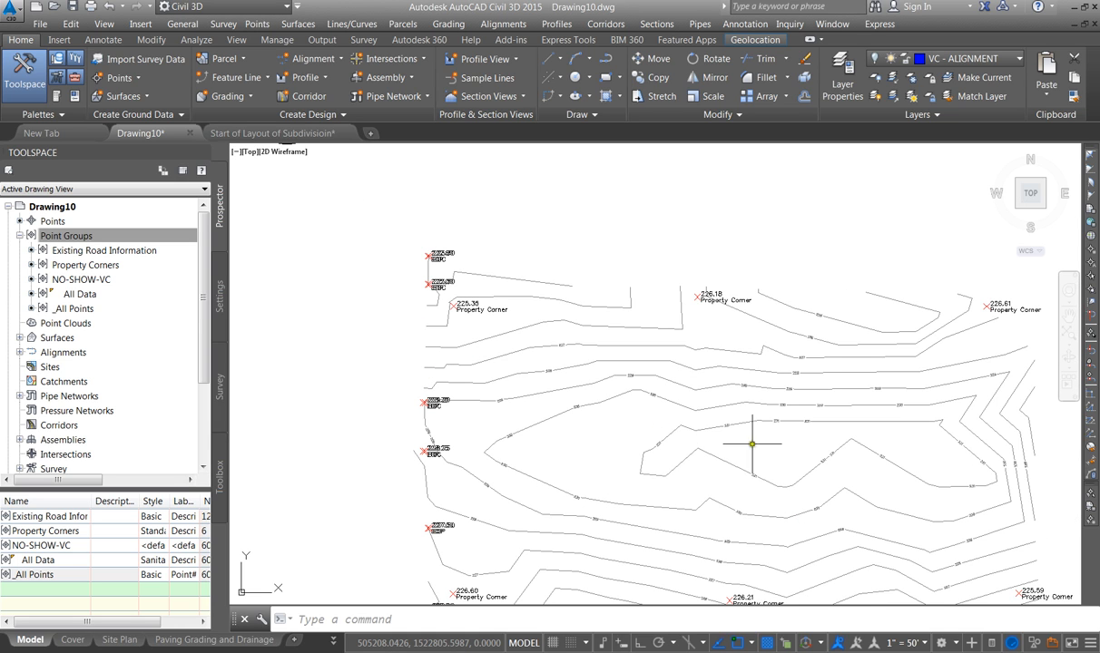
scroll(372, 277, "down", 2)
scroll(444, 309, "up", 2)
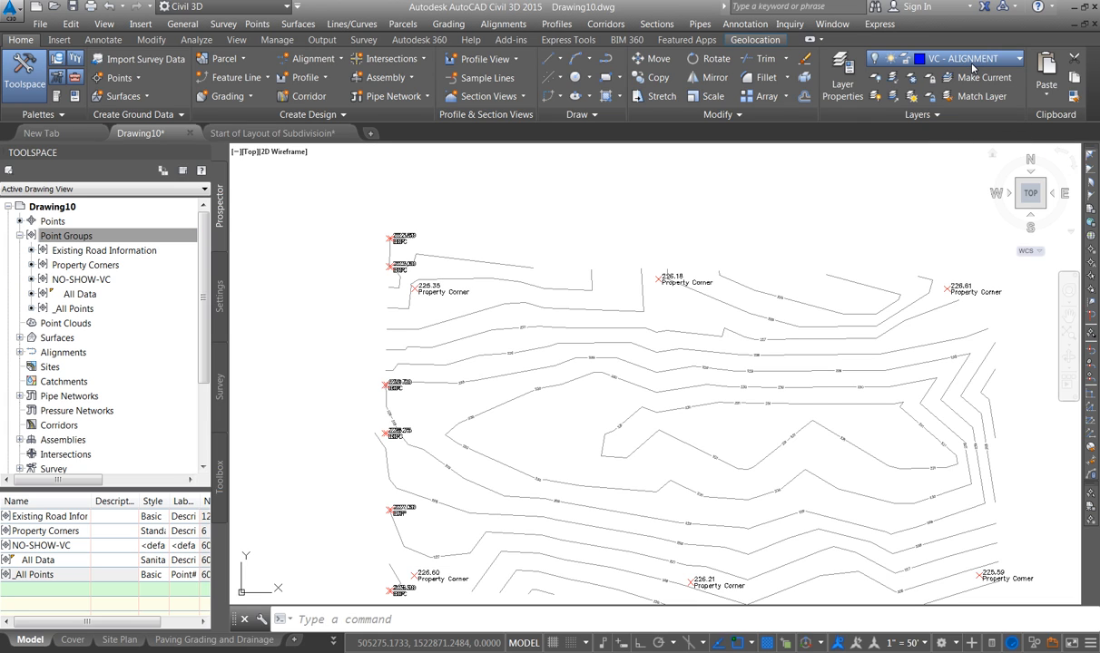
Step: Make the VC-Boundary Survey layer current and start a polyline for the property boundary
left_click(829, 517)
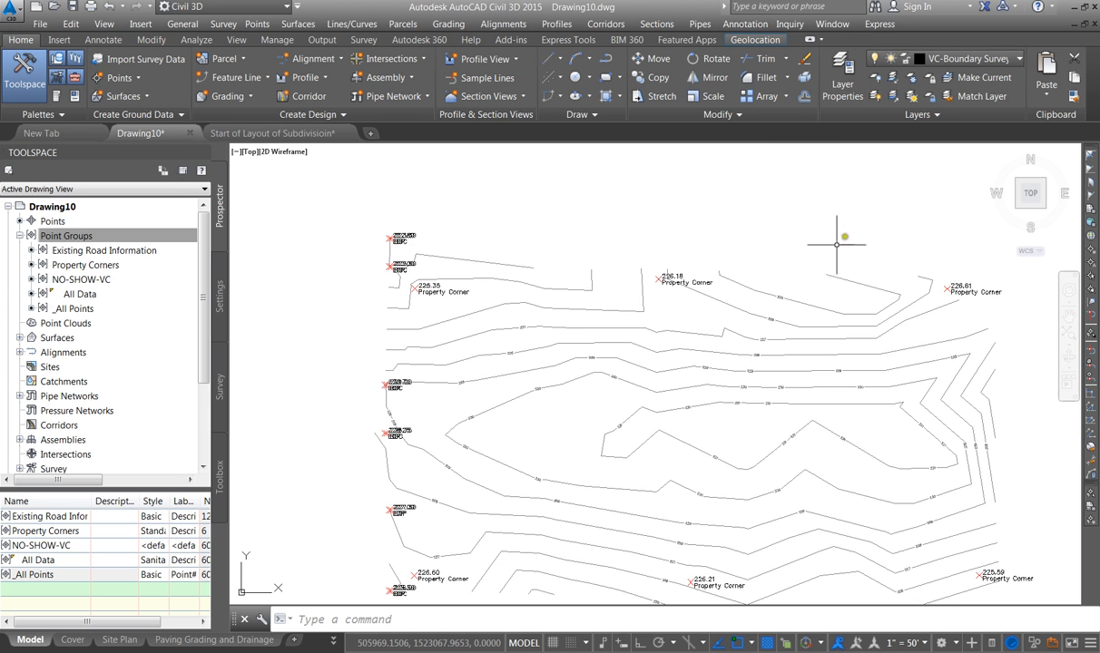
type("pl")
key("Return")
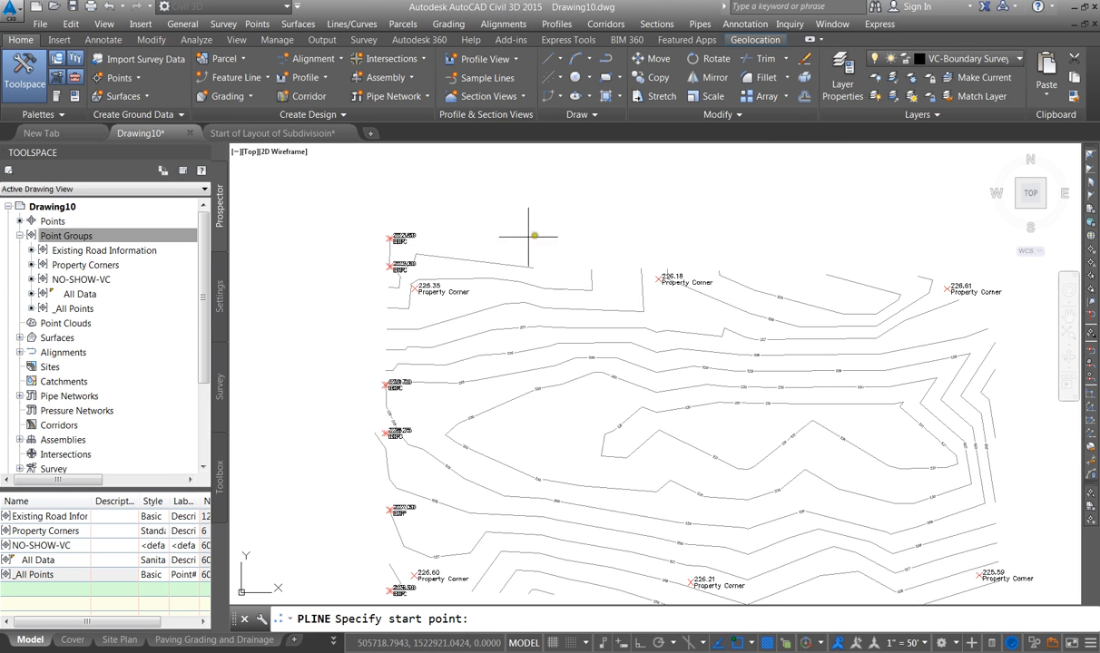
Step: Restrict the running object snaps to Node only
scroll(411, 288, "up", 5)
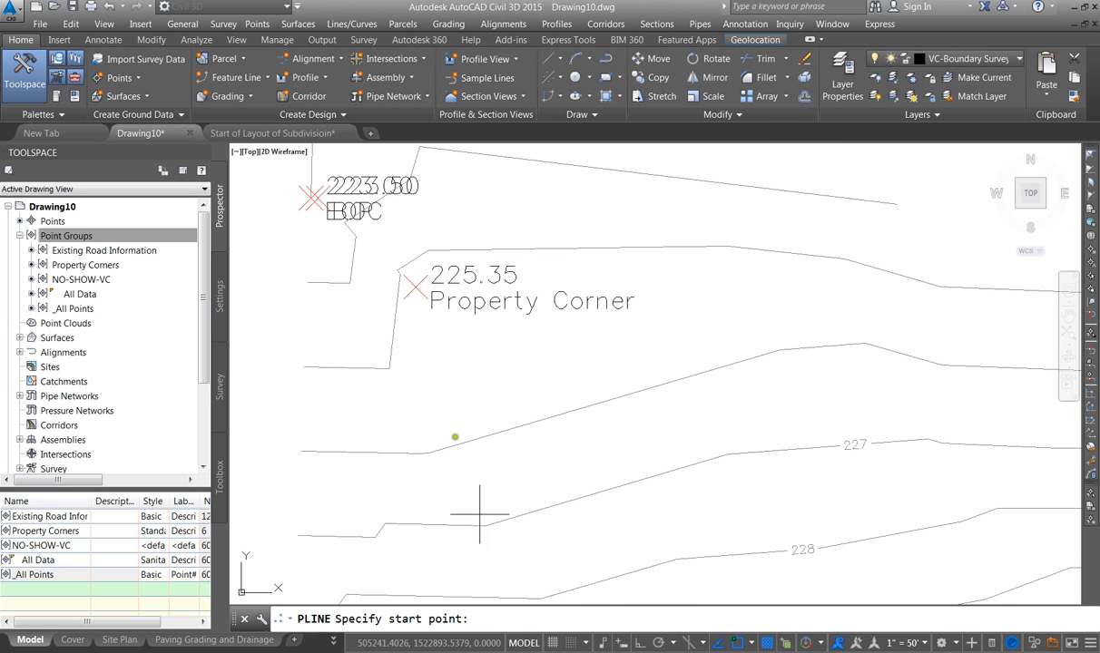
left_click(755, 644)
left_click(645, 590)
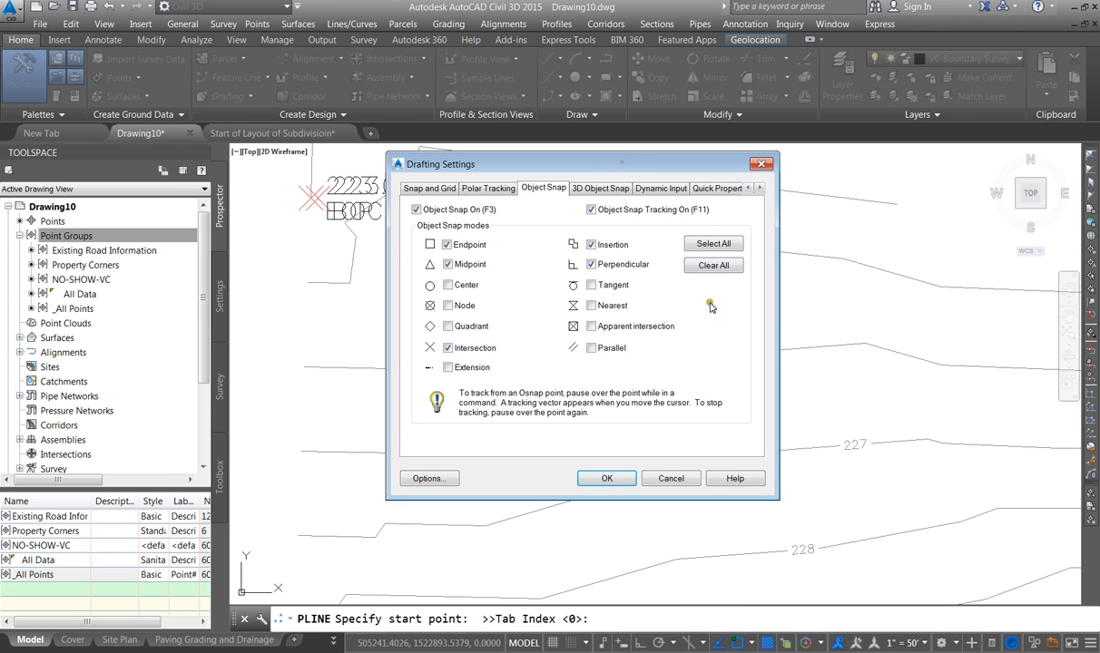
left_click(713, 265)
left_click(448, 304)
left_click(606, 479)
Step: Draw the northern boundary as a polyline from the northwest property corner point through the middle one to the northeast corner
scroll(516, 374, "down", 3)
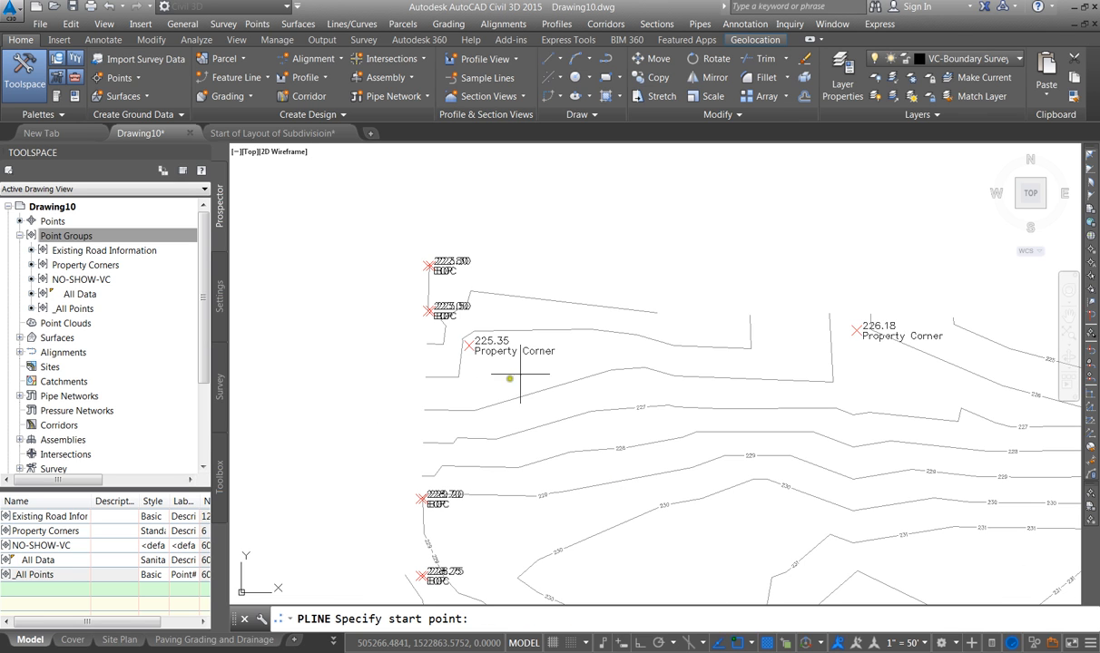
left_click(479, 349)
scroll(818, 346, "down", 3)
scroll(720, 346, "up", 6)
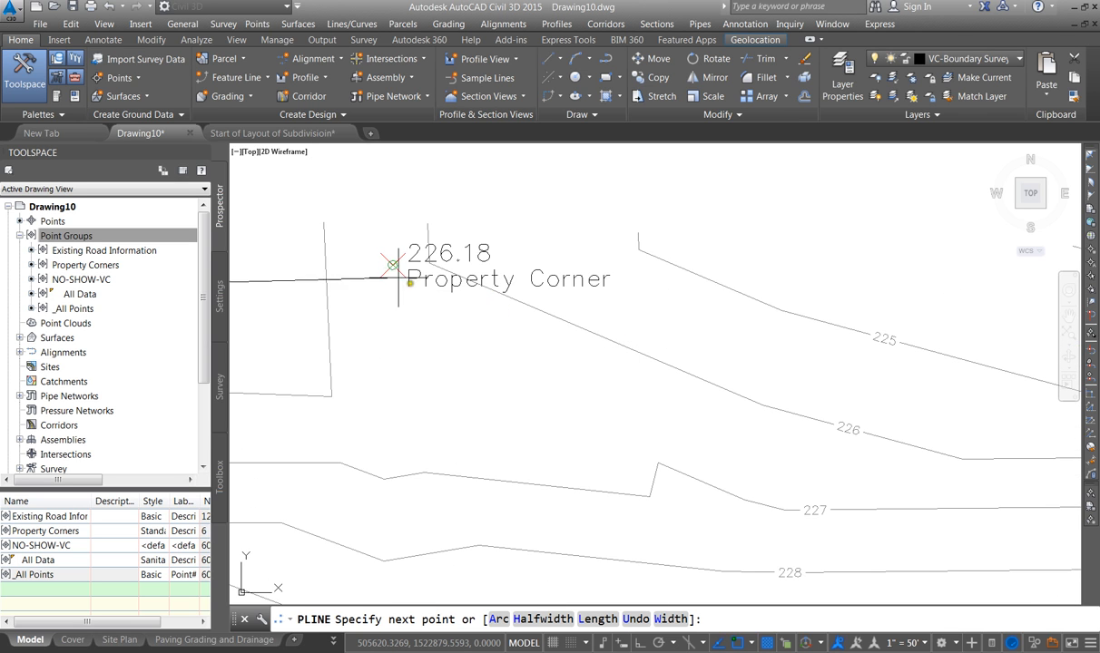
left_click(392, 264)
scroll(388, 265, "down", 3)
scroll(449, 299, "up", 5)
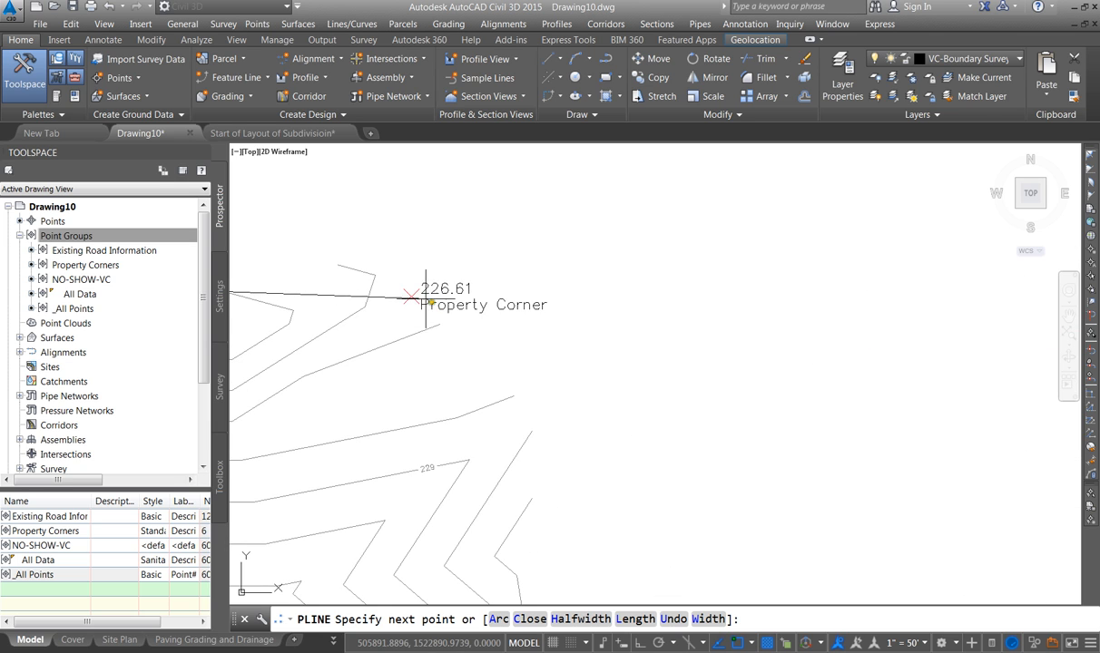
left_click(426, 299)
Step: Continue the boundary polyline through the southeast, south-middle and southwest property corner points and close it
scroll(426, 300, "down", 8)
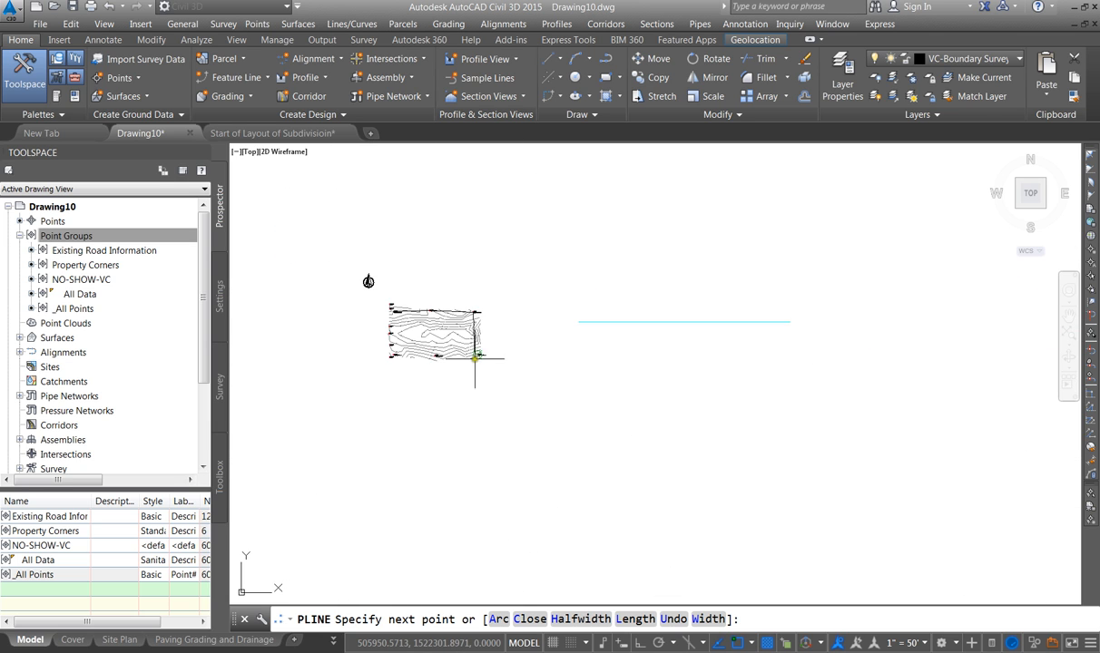
scroll(474, 359, "up", 9)
left_click(502, 319)
scroll(632, 339, "down", 4)
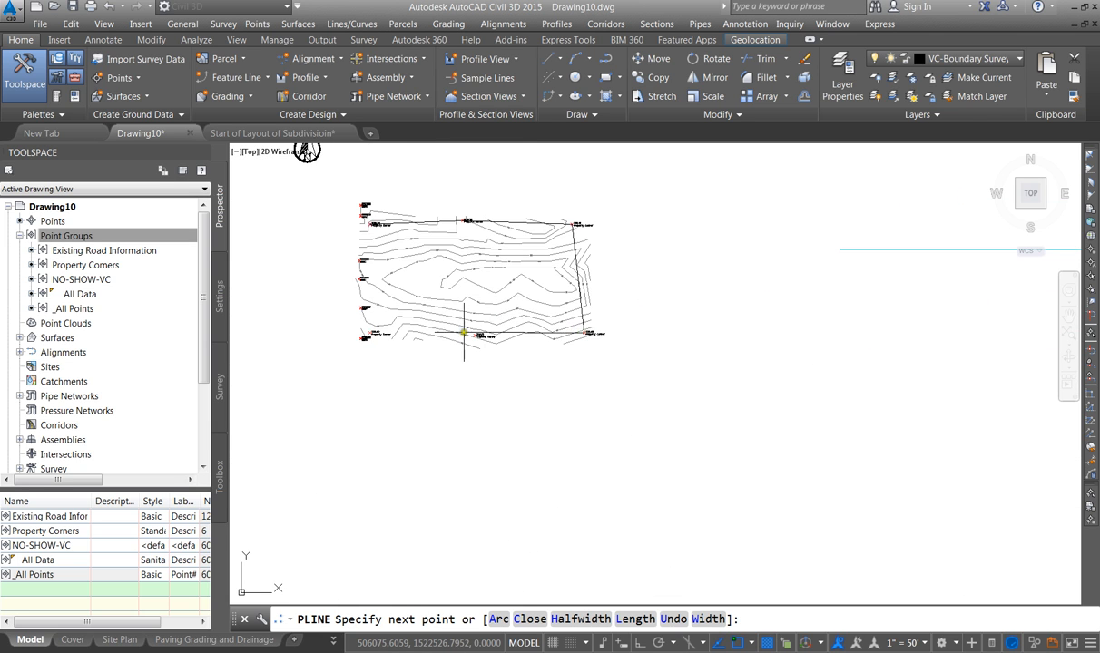
scroll(463, 332, "up", 9)
left_click(577, 358)
scroll(576, 362, "down", 10)
scroll(574, 367, "up", 6)
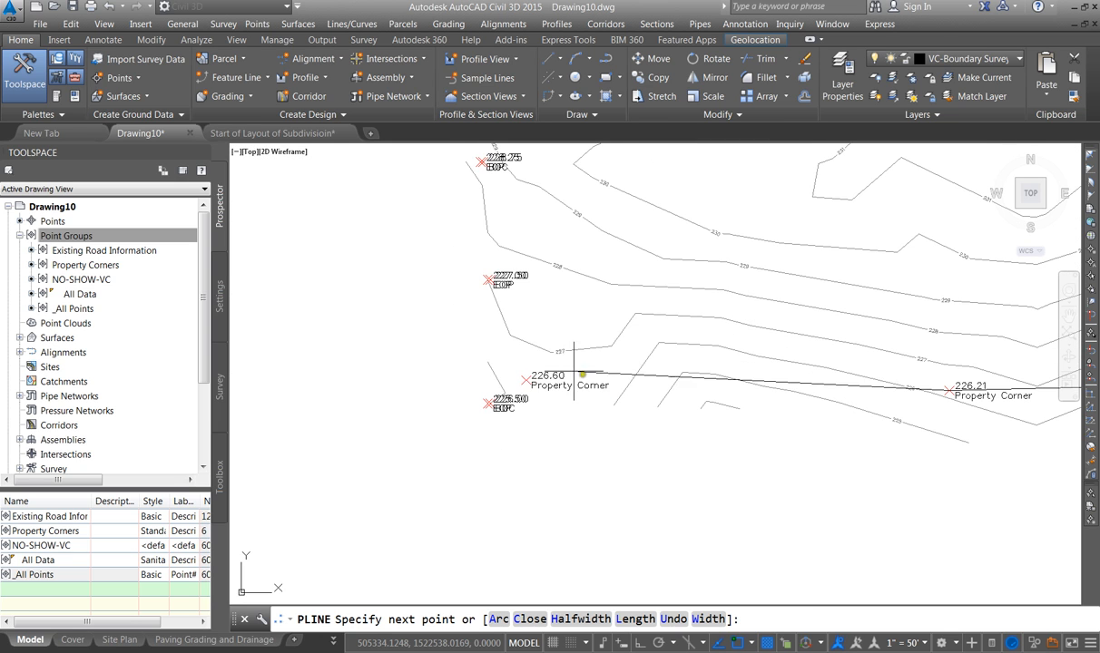
left_click(579, 372)
scroll(578, 372, "down", 4)
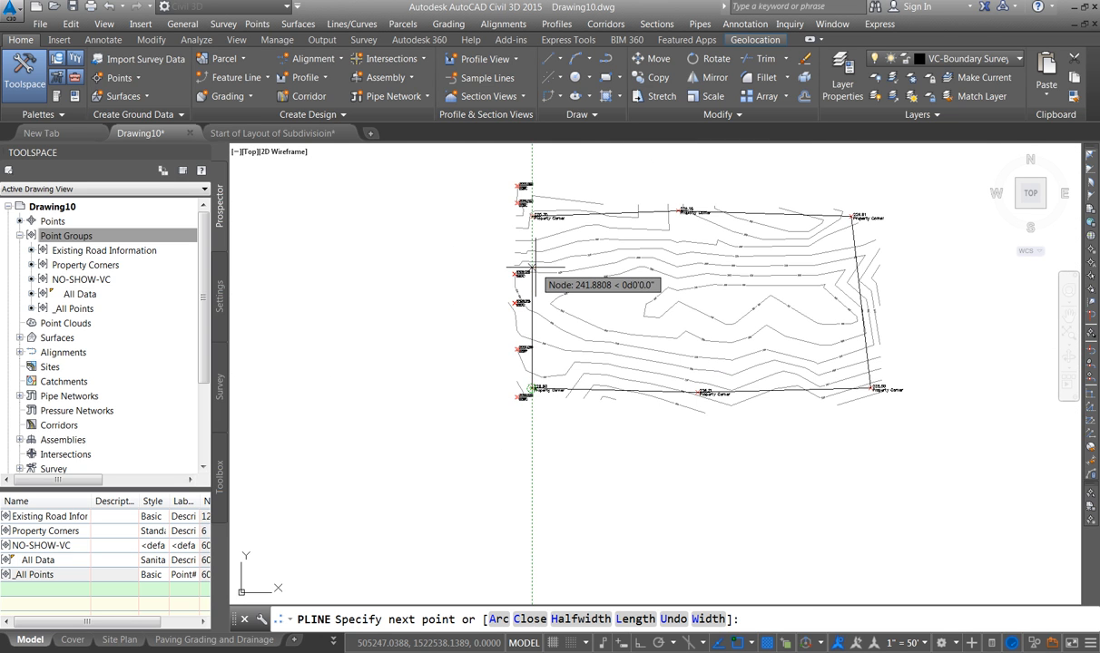
type("c")
key("Return")
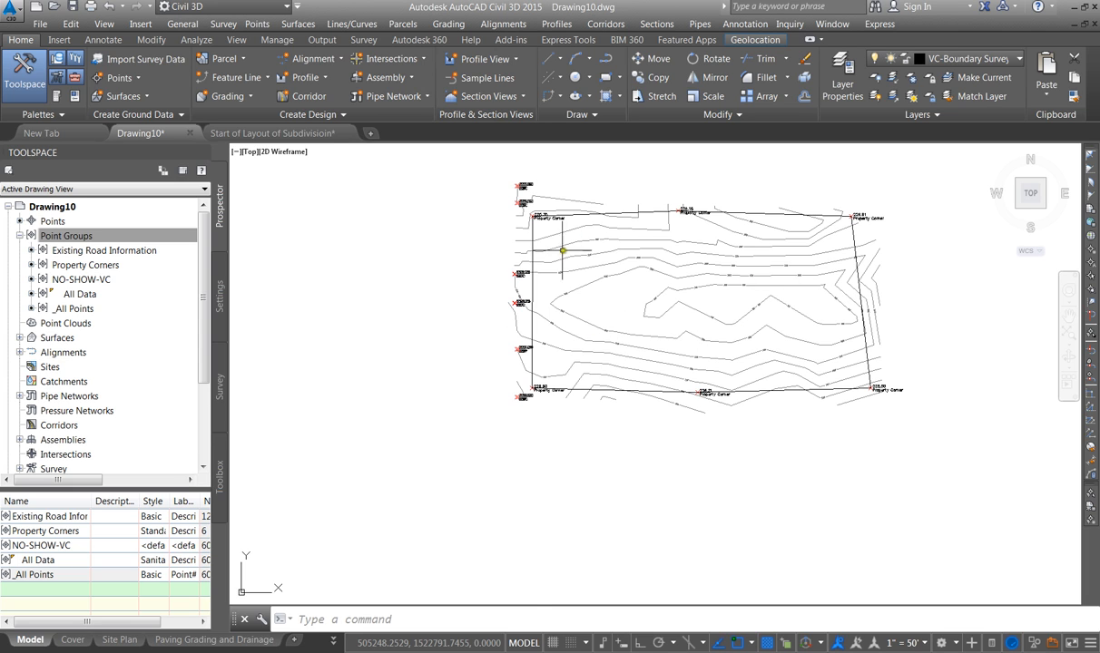
scroll(512, 196, "up", 4)
middle_click_drag(513, 196, 492, 242)
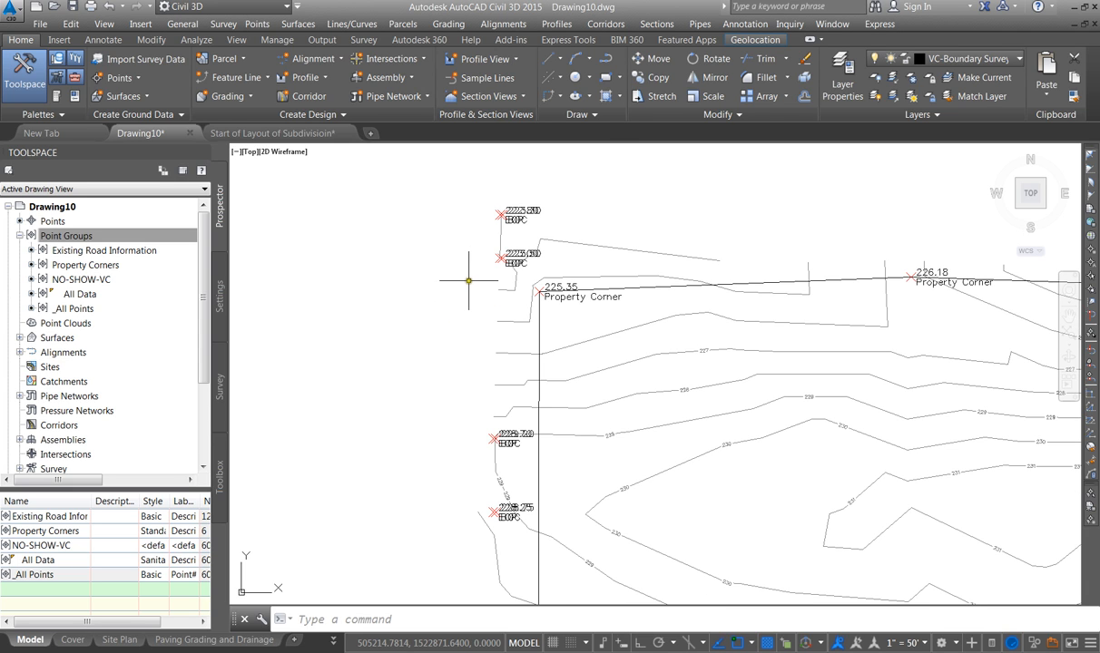
type("pl'")
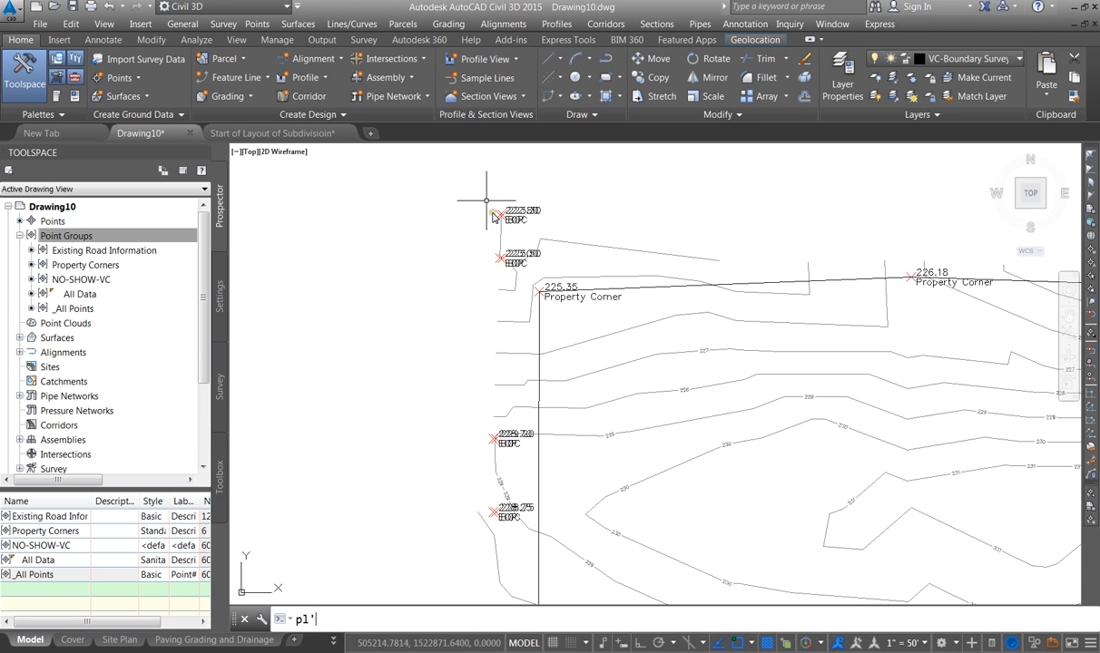
scroll(500, 245, "up", 5)
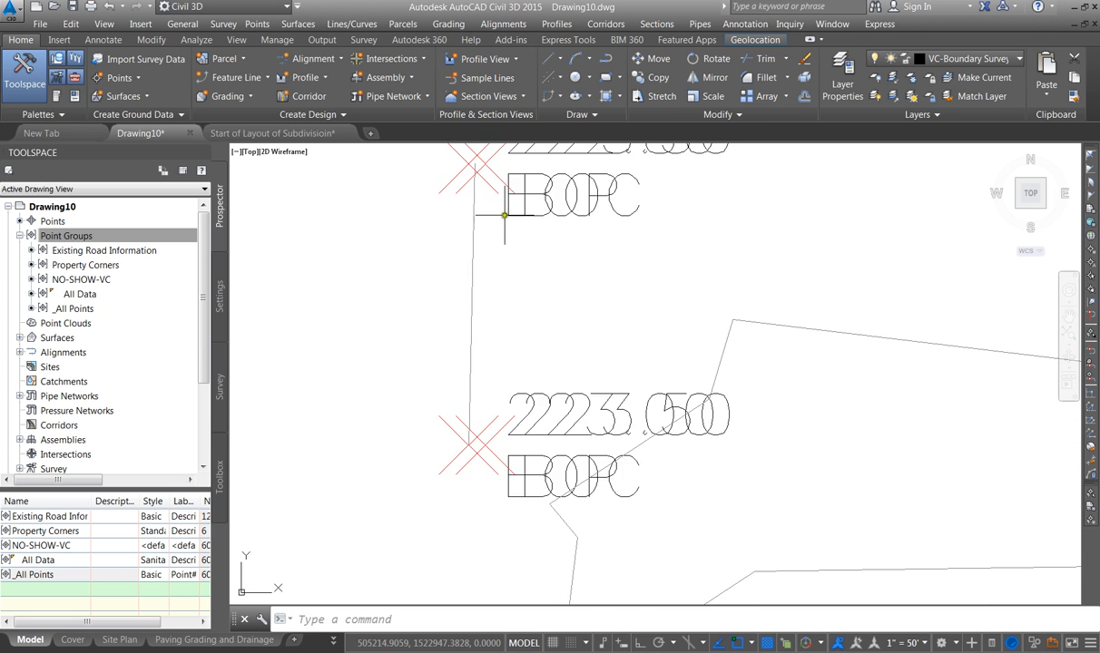
scroll(504, 208, "down", 10)
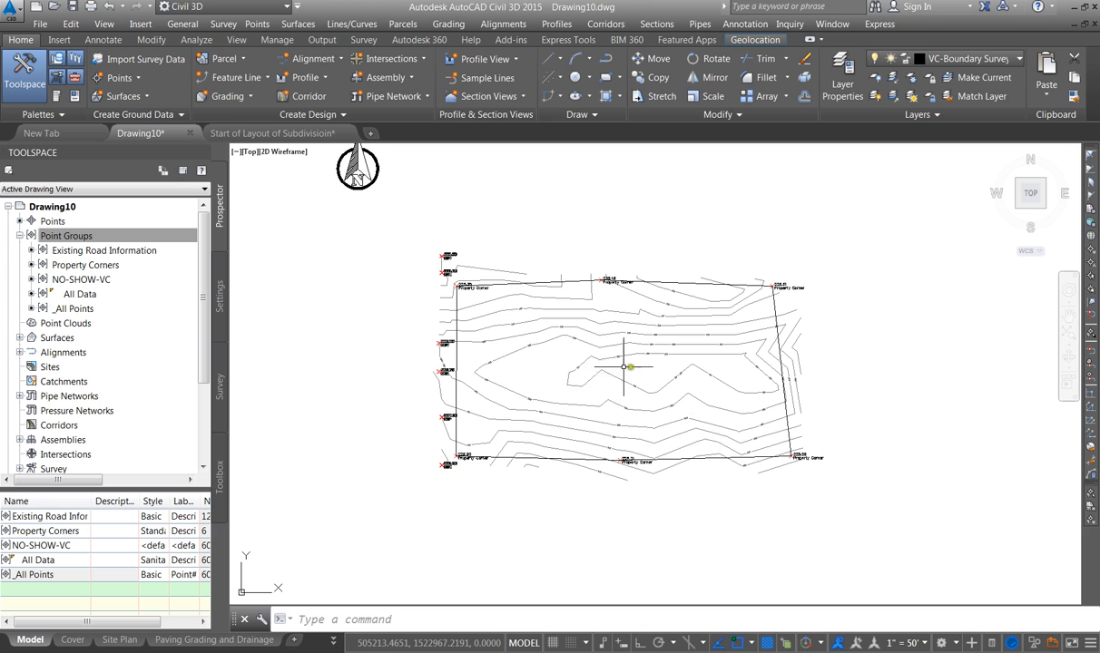
Step: Start Create Parcel from Objects and choose the closed property boundary polyline as the object to convert
scroll(564, 339, "up", 2)
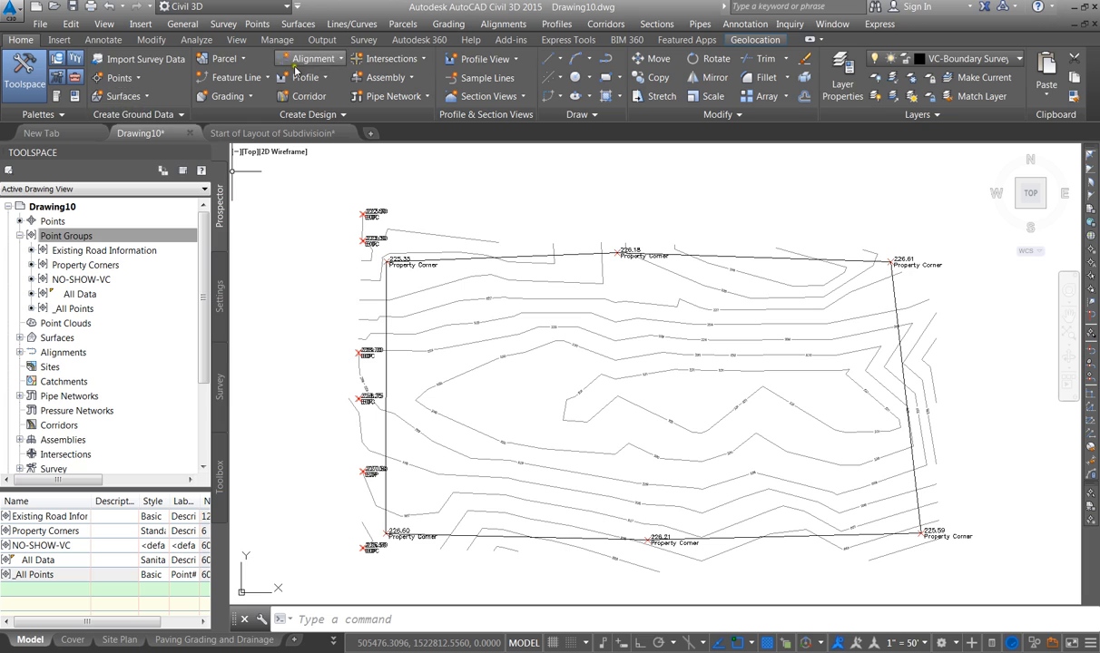
left_click(239, 60)
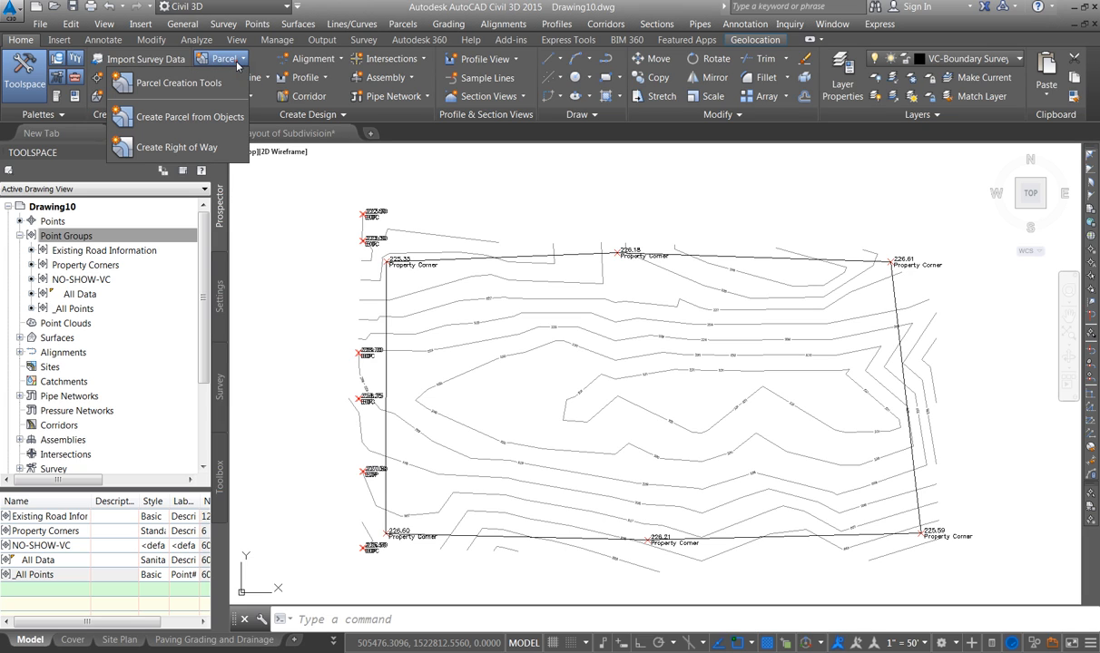
left_click(211, 121)
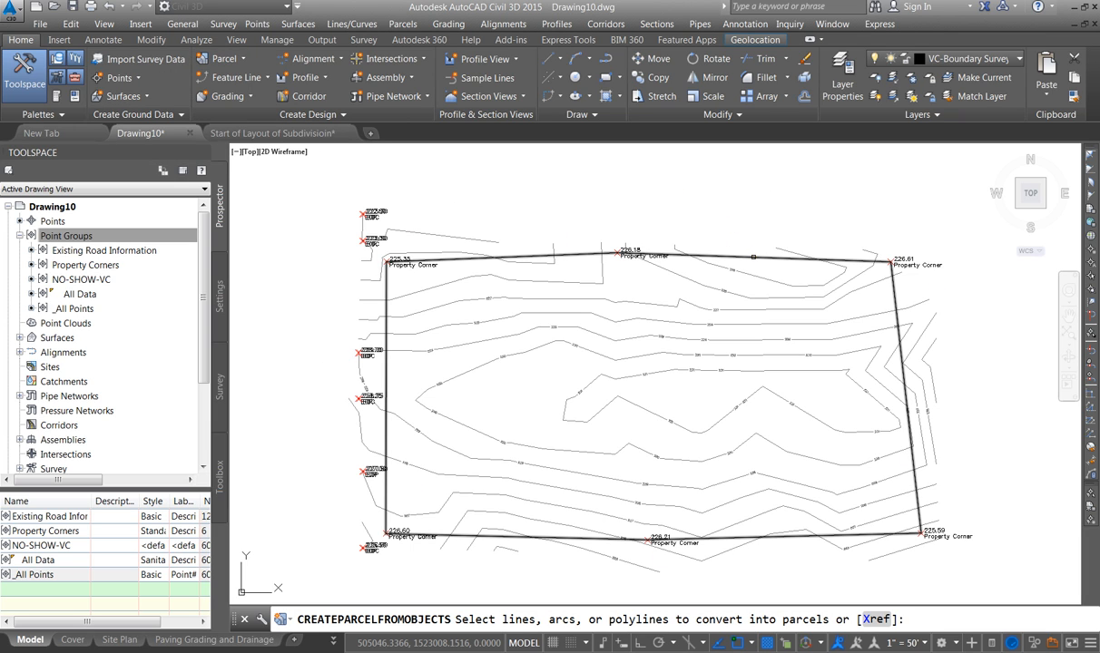
left_click(753, 257)
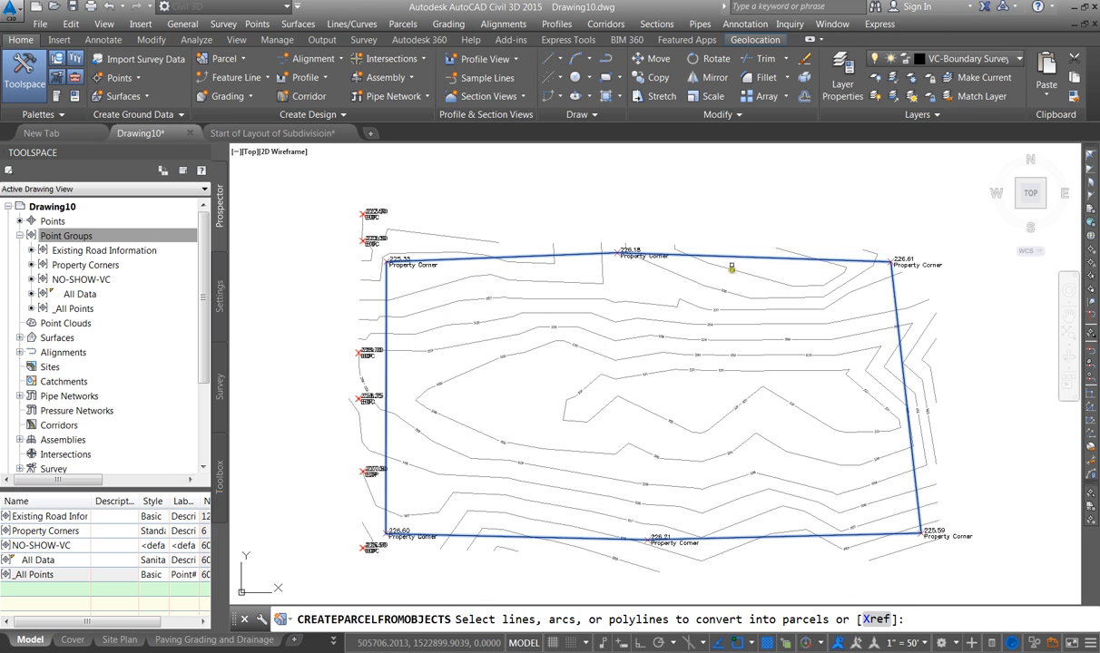
key("Return")
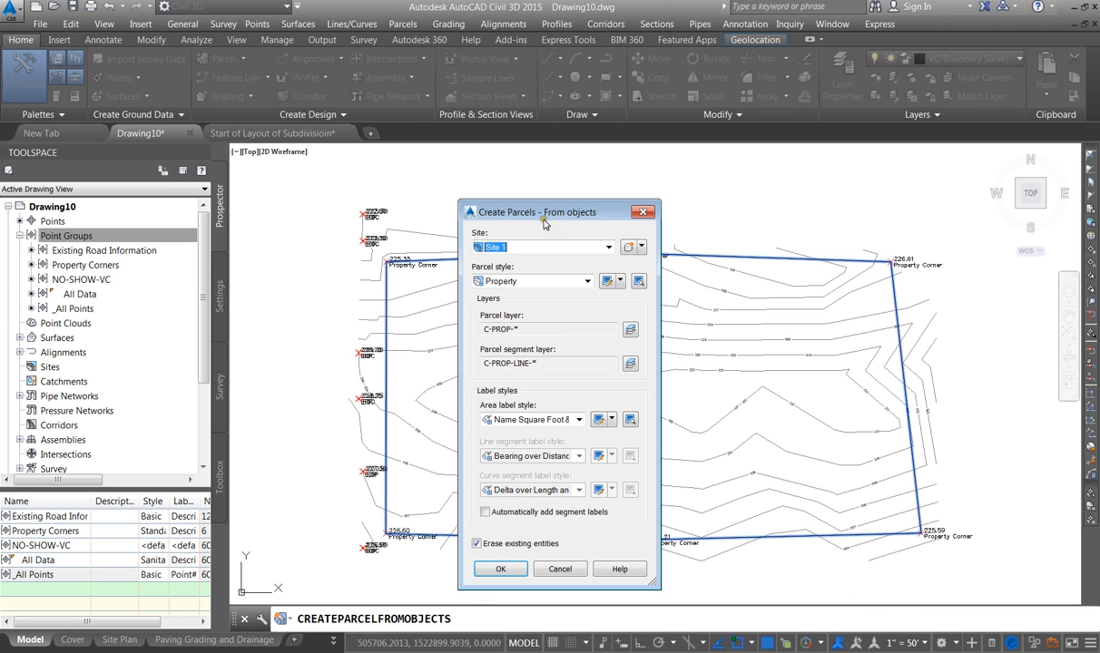
left_click_drag(514, 212, 513, 138)
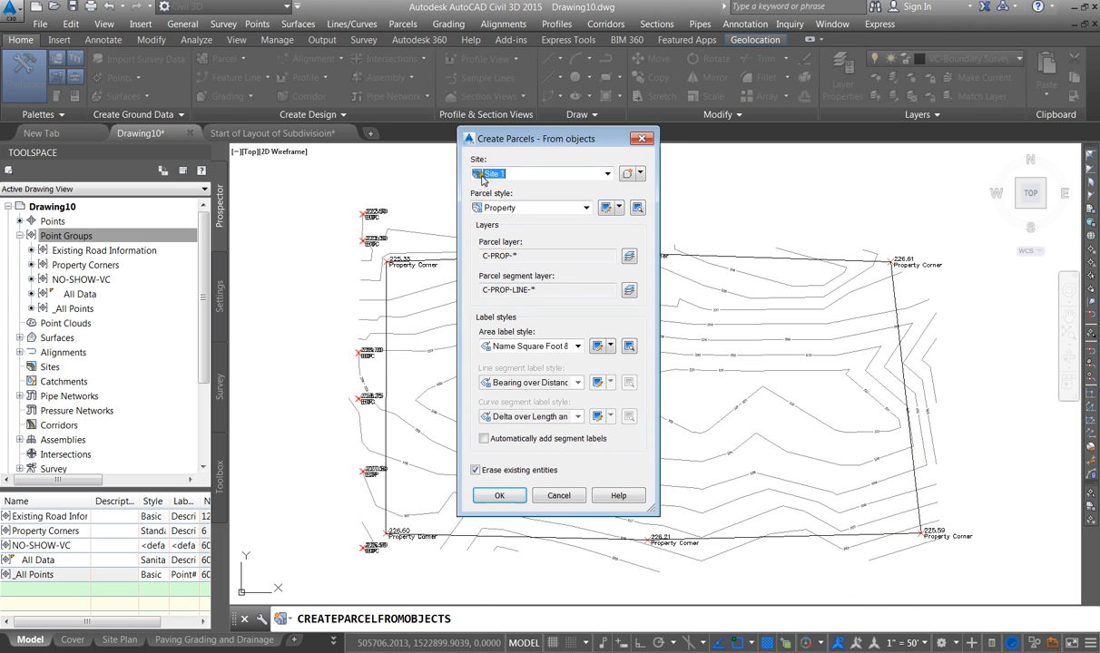
Step: Create the parcel in Site 1 with the Property style, the Parcel Name area label style and automatically added segment labels
left_click(513, 209)
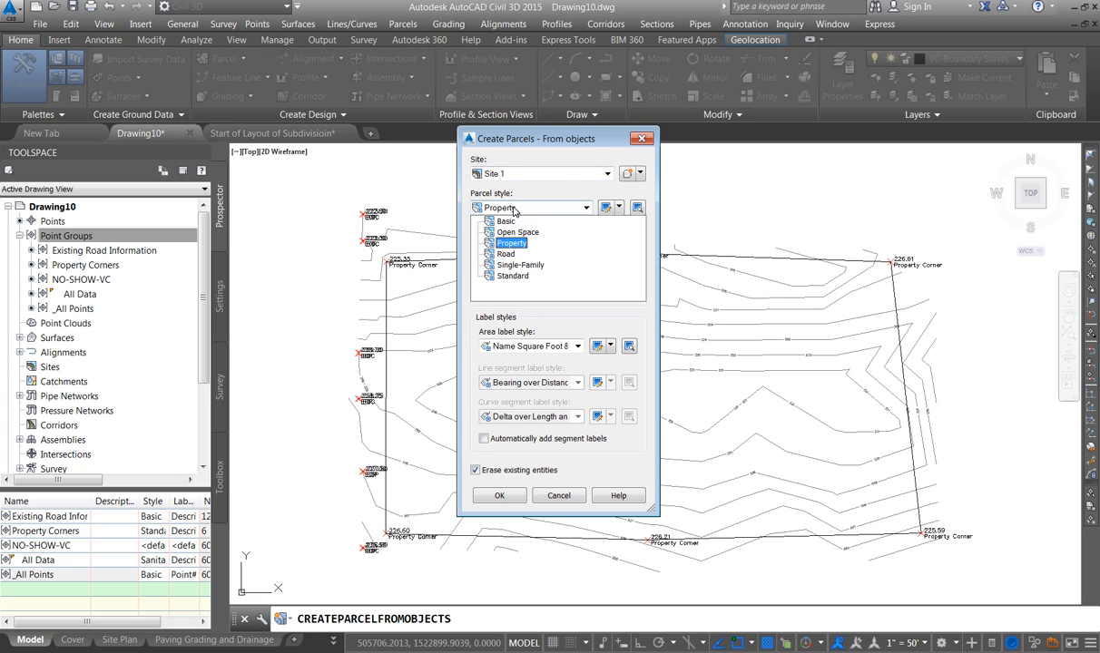
left_click(513, 210)
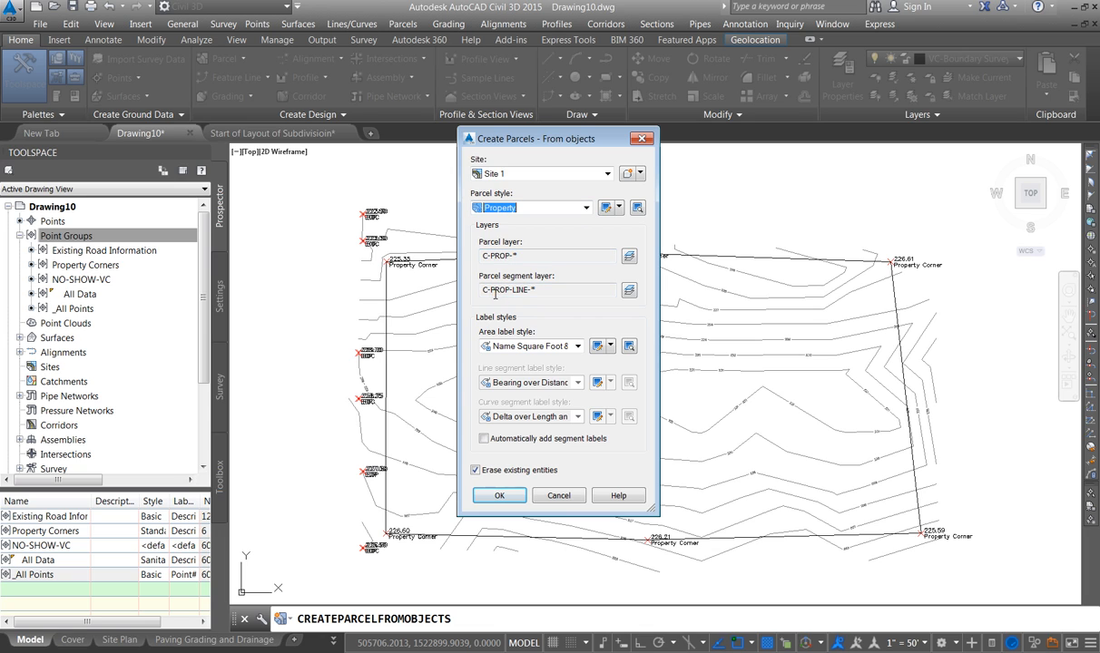
left_click(551, 347)
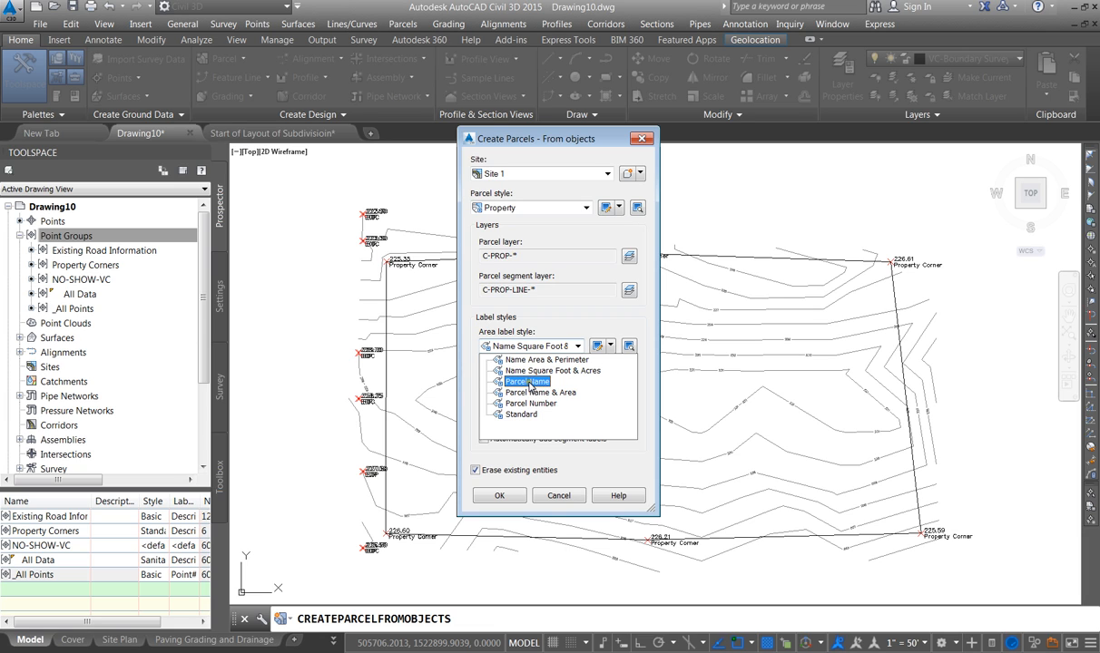
left_click(530, 382)
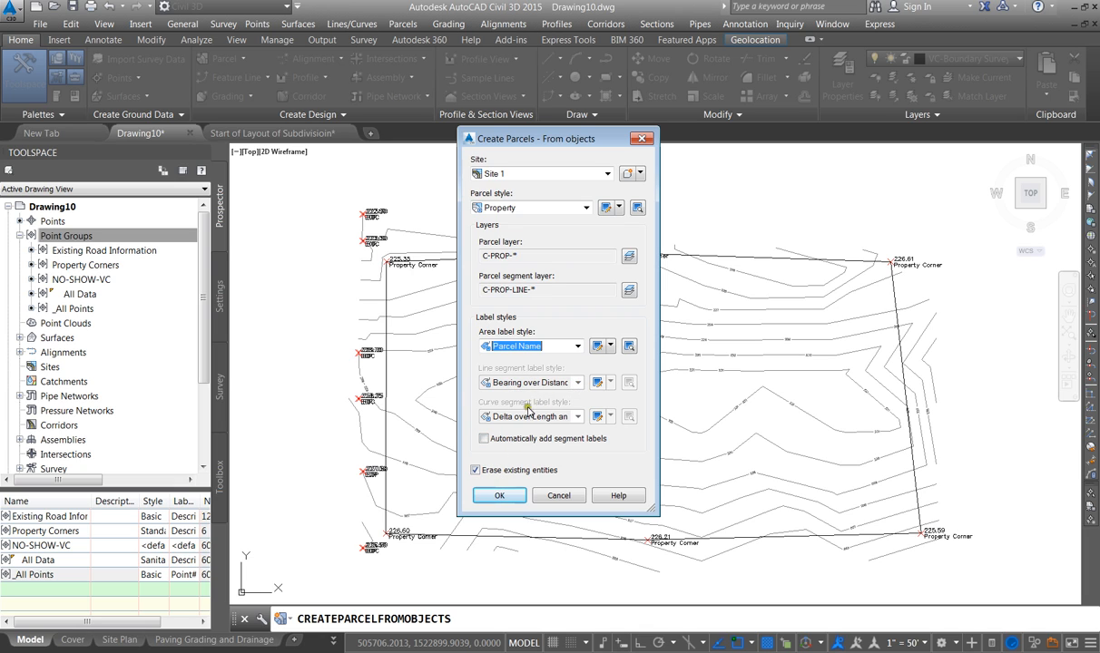
left_click(483, 438)
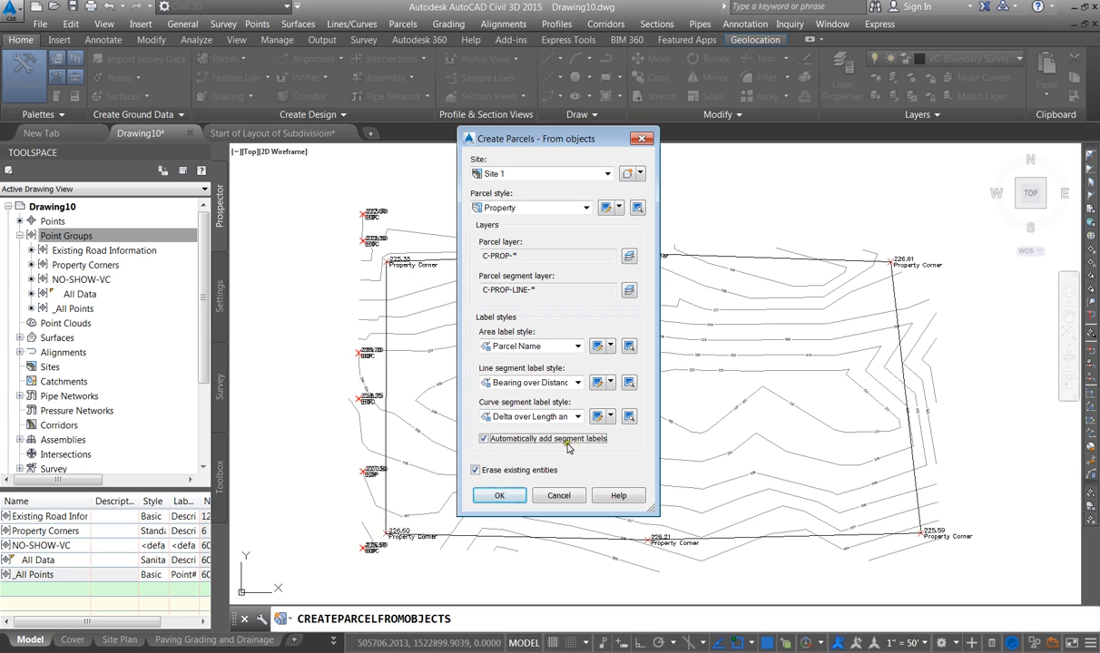
left_click(499, 499)
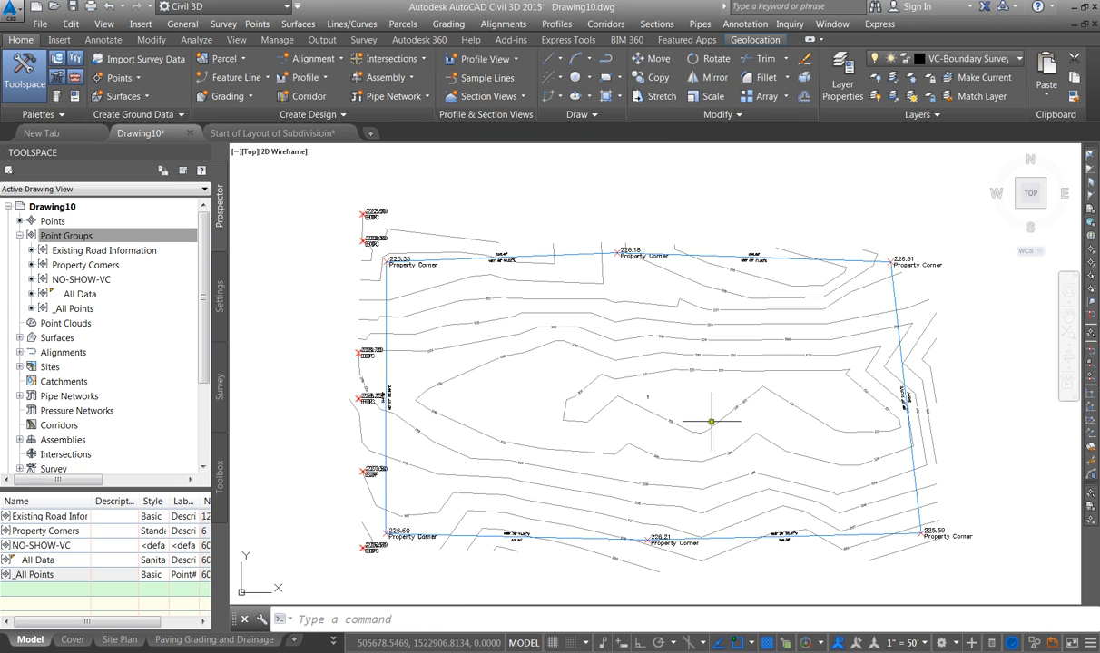
Step: Select the parcel by its area label to check which boundary it covers, and clear the selection
scroll(649, 392, "up", 6)
left_click(580, 393)
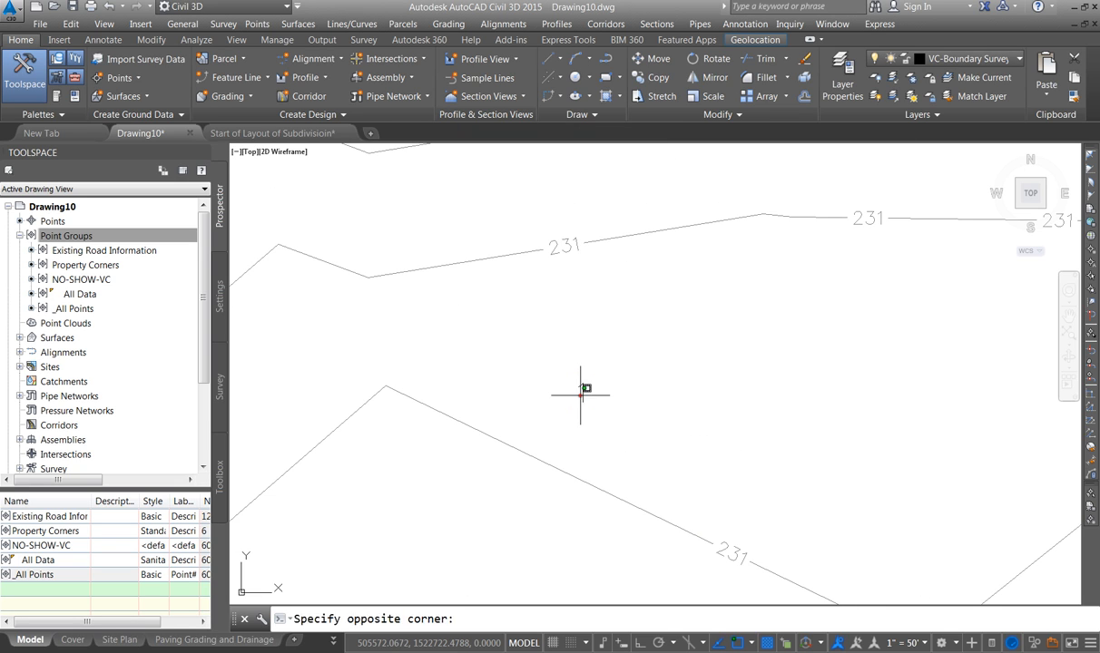
left_click(566, 400)
scroll(566, 400, "down", 1)
scroll(566, 399, "down", 4)
scroll(543, 405, "up", 1)
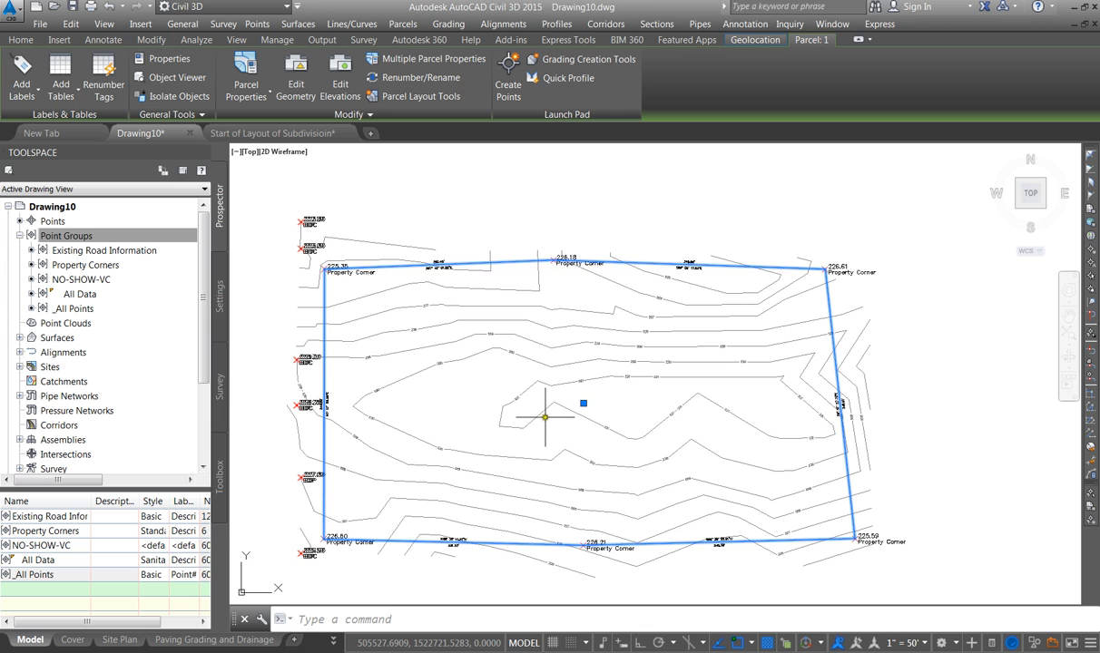
key("Escape")
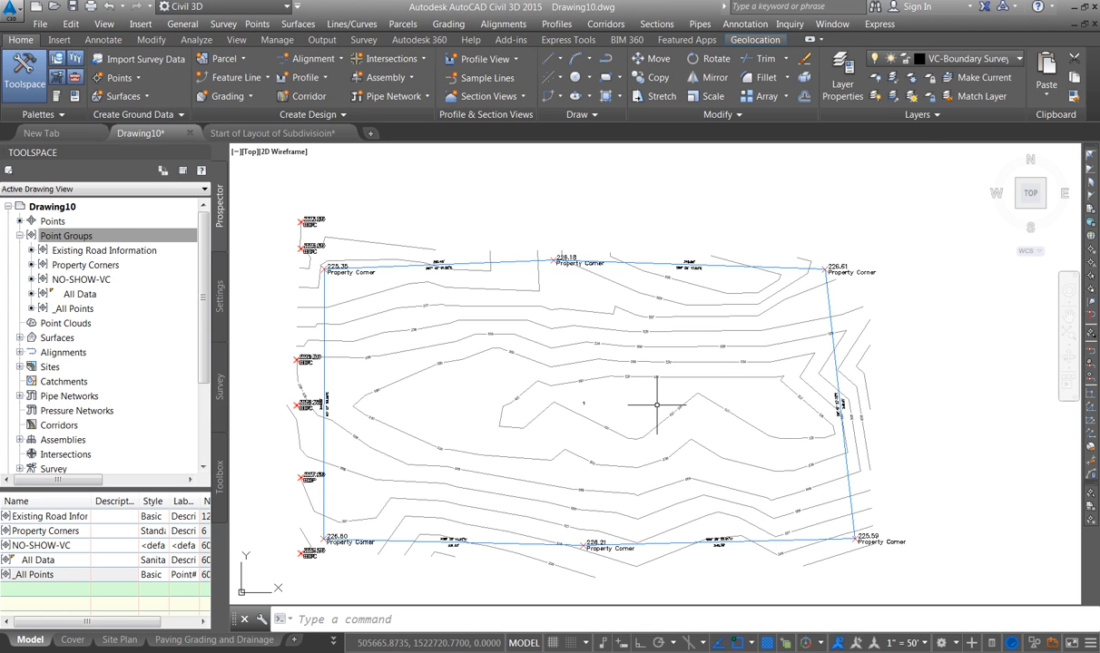